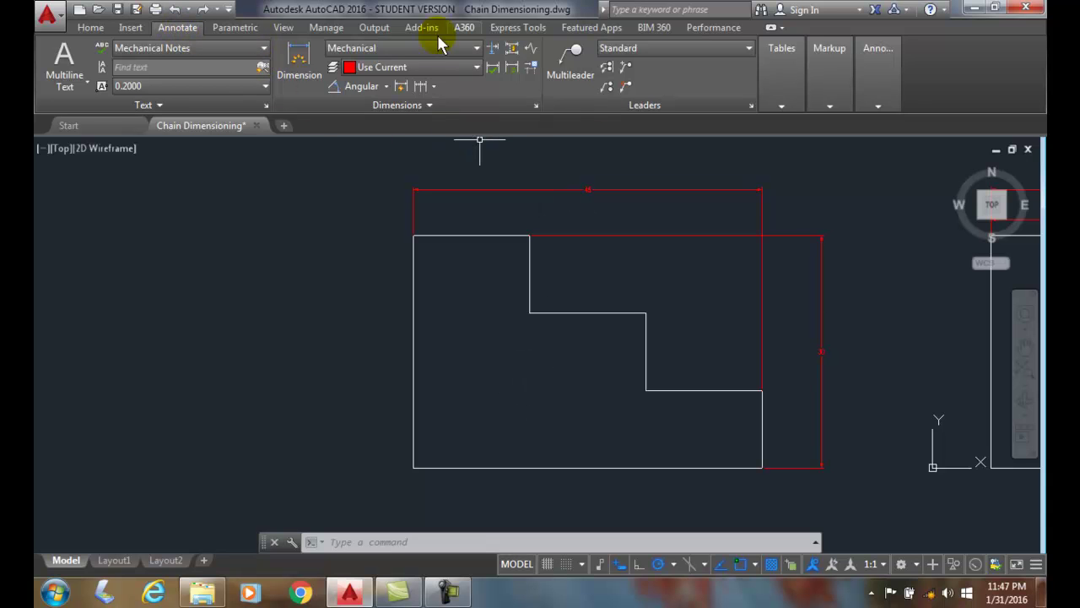
Step: Add a 15.000 linear dimension above the top edge of the first step
click(435, 87)
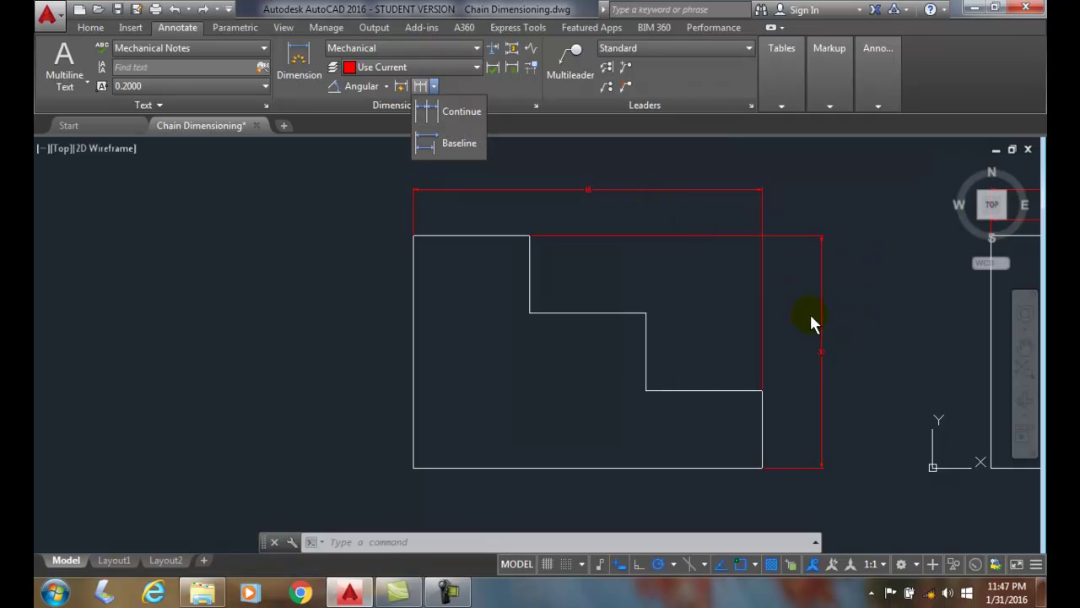
key(Escape)
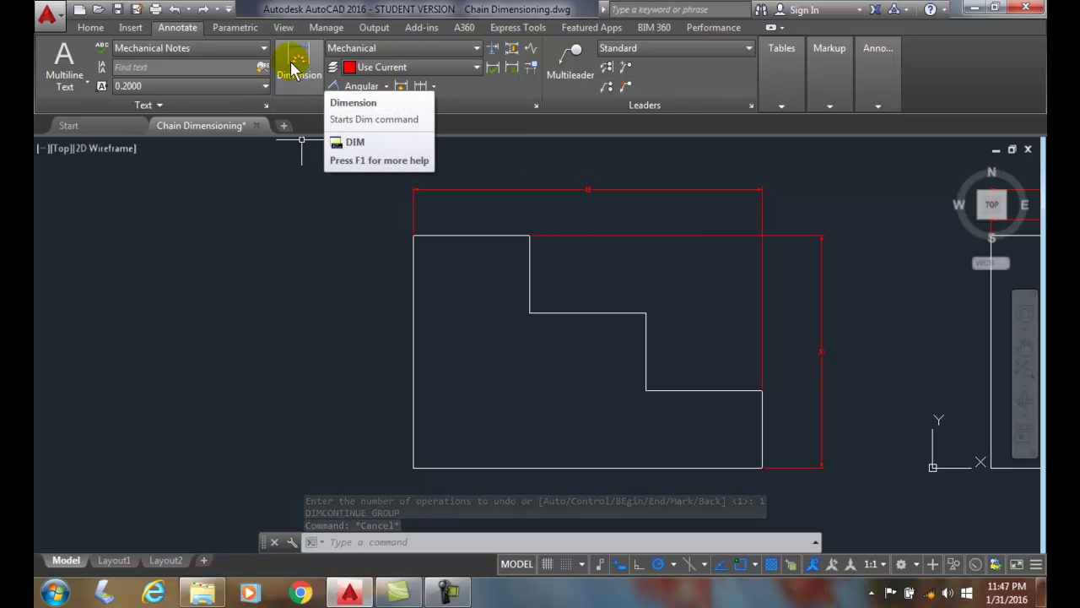
click(385, 86)
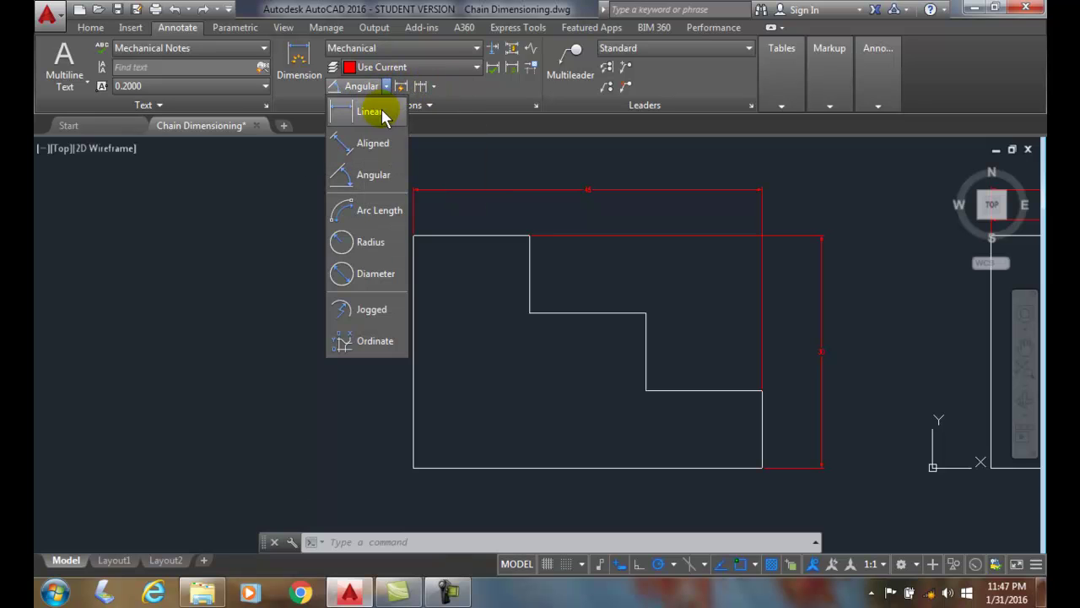
click(370, 111)
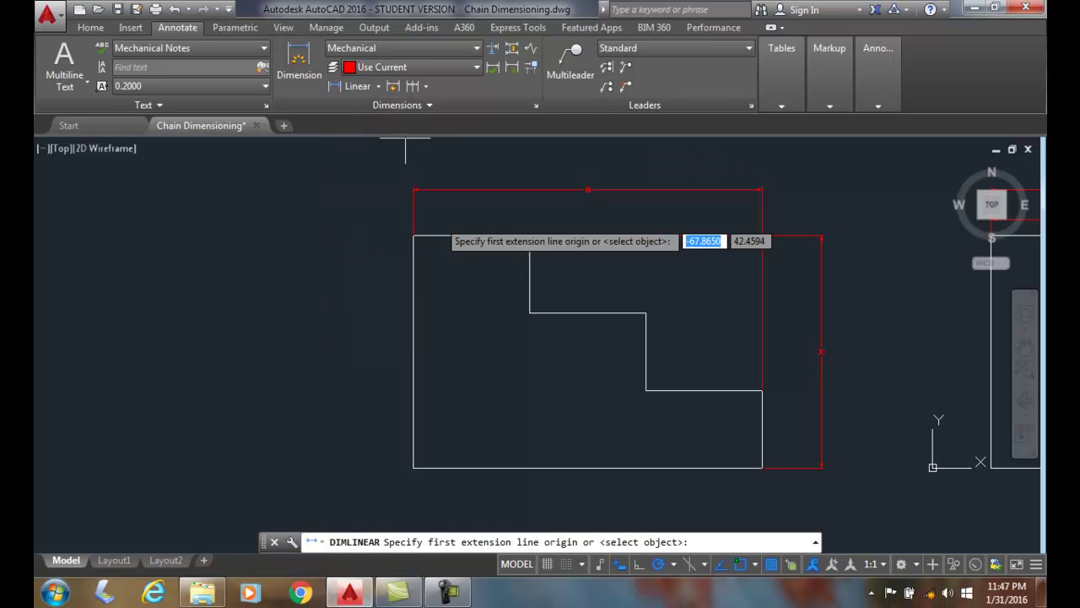
key(Return)
click(471, 234)
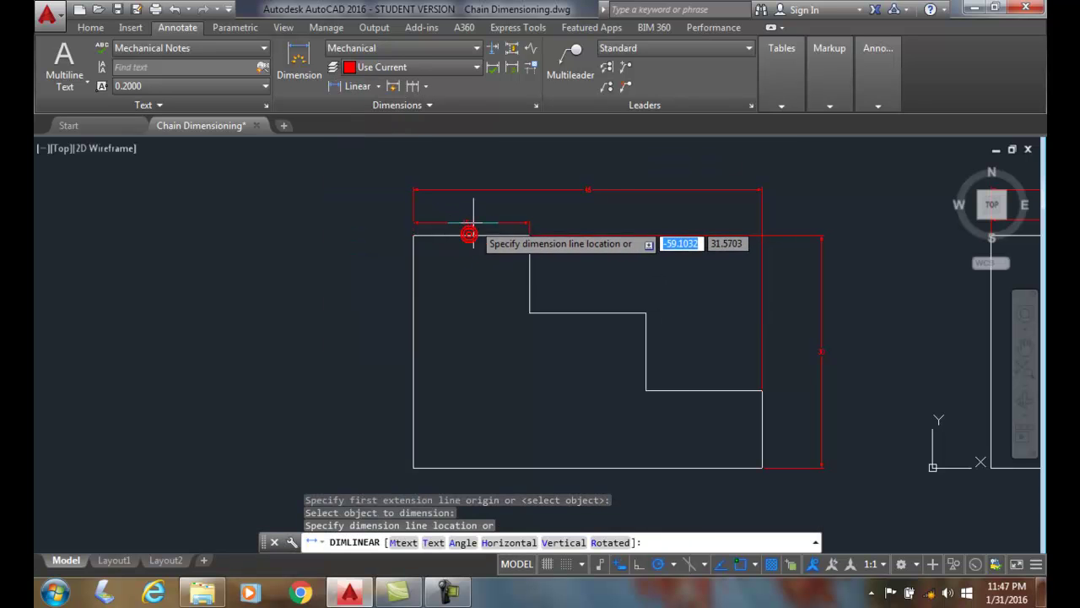
click(474, 214)
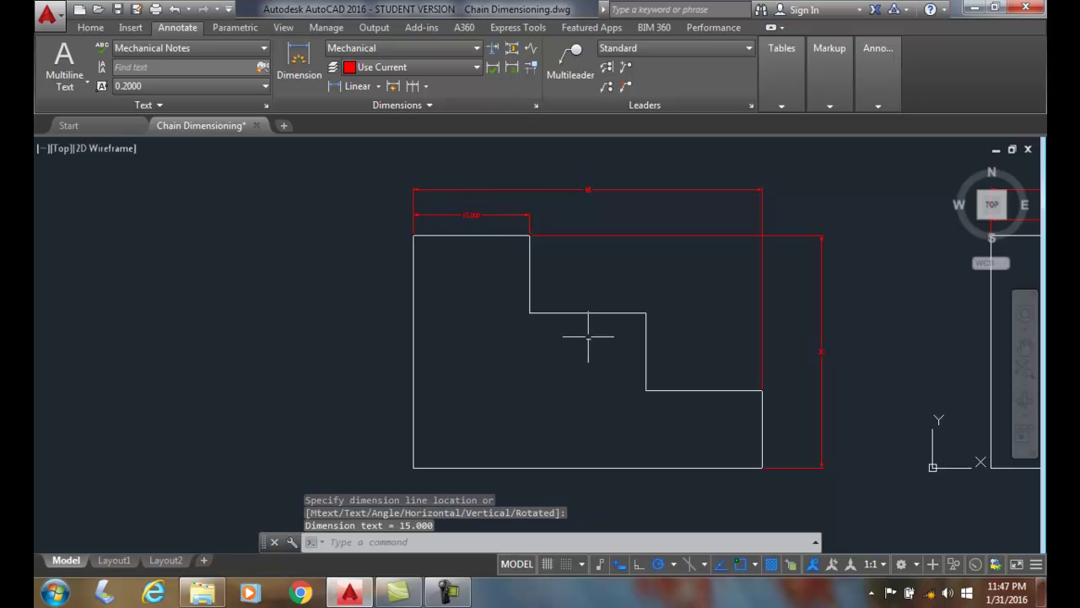
Step: Add a 10.000 vertical linear dimension beside the lowest right edge
key(Return)
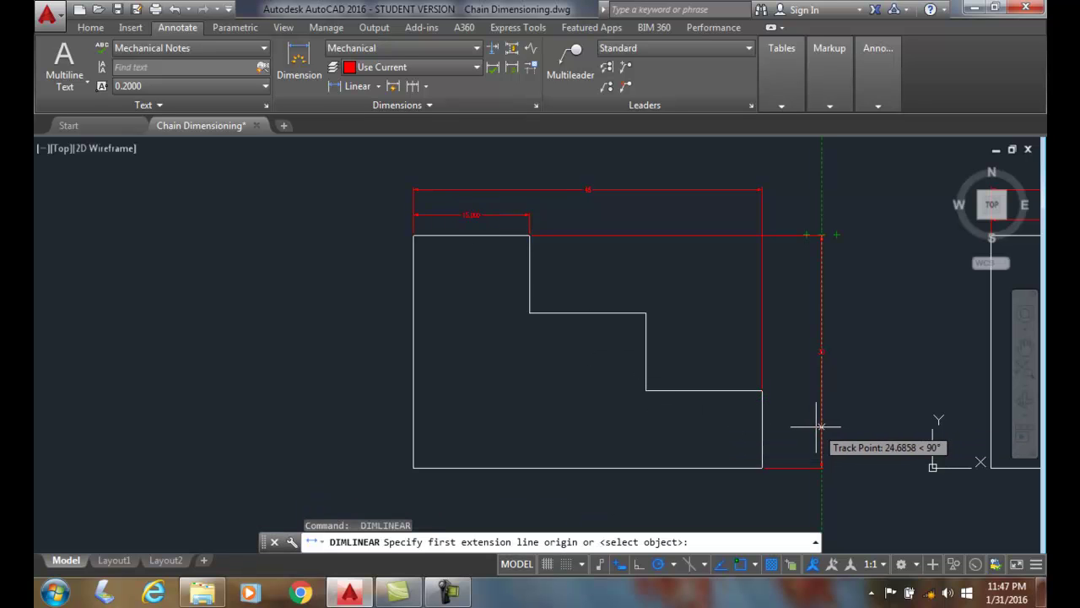
key(Return)
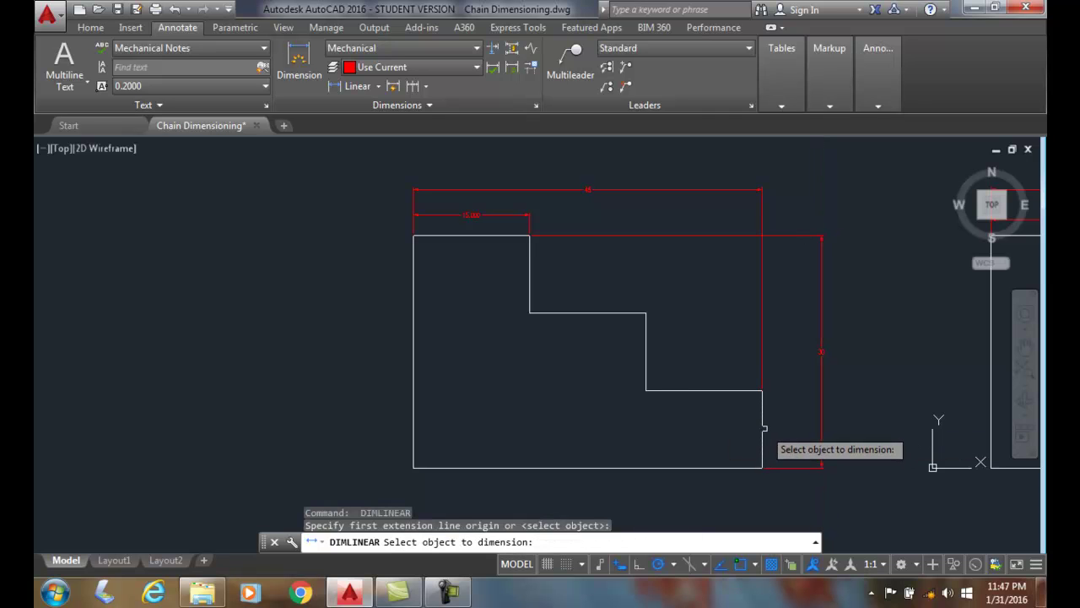
click(762, 428)
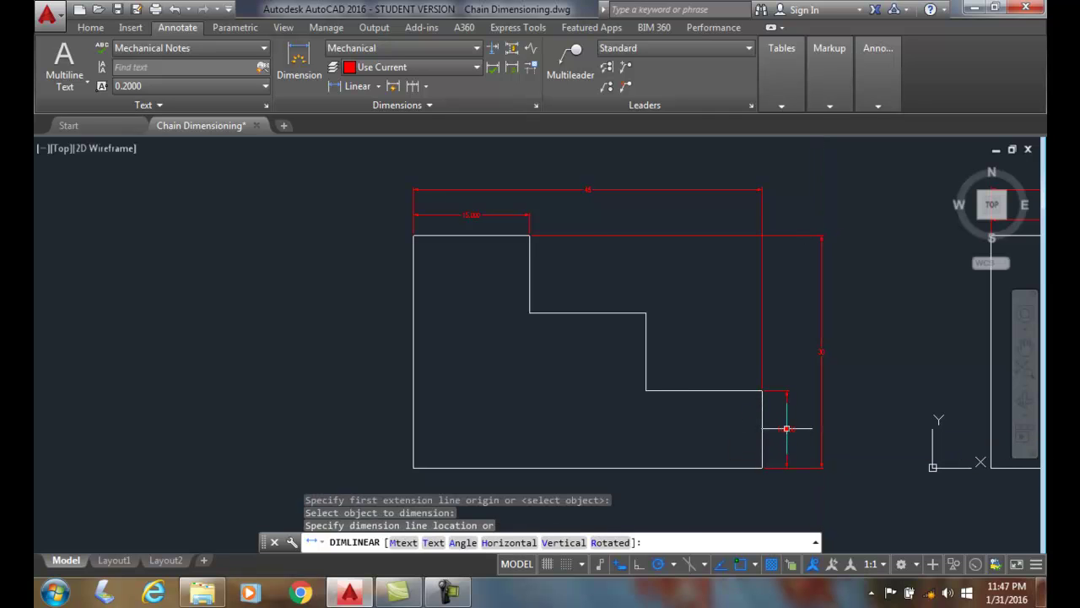
click(786, 429)
key(Escape)
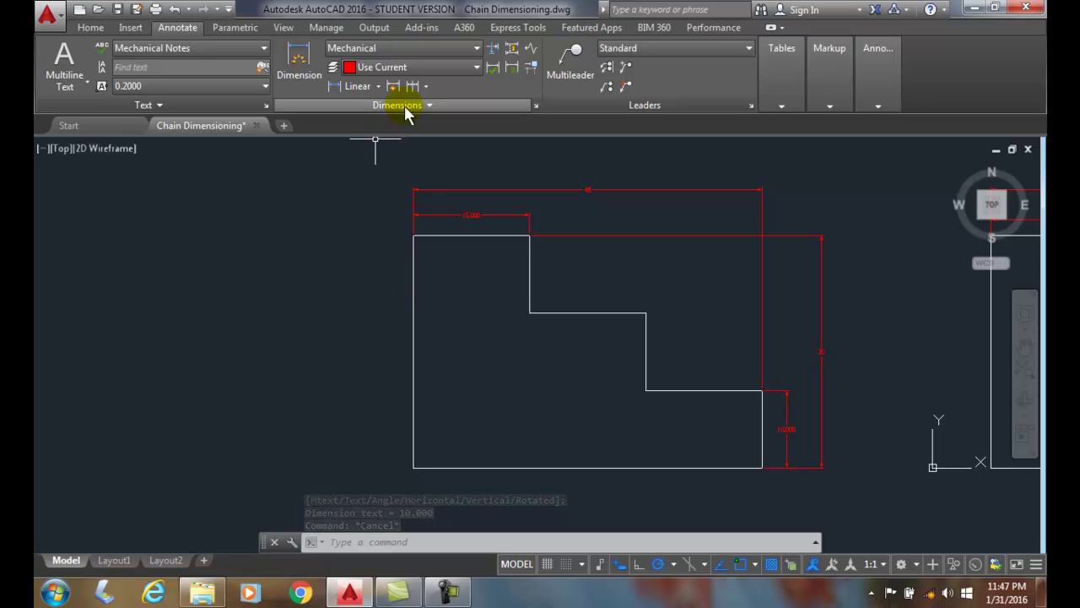
Step: Continue from the 15.000 dimension with a 30.000 dimension ending at the second step's corner
click(424, 88)
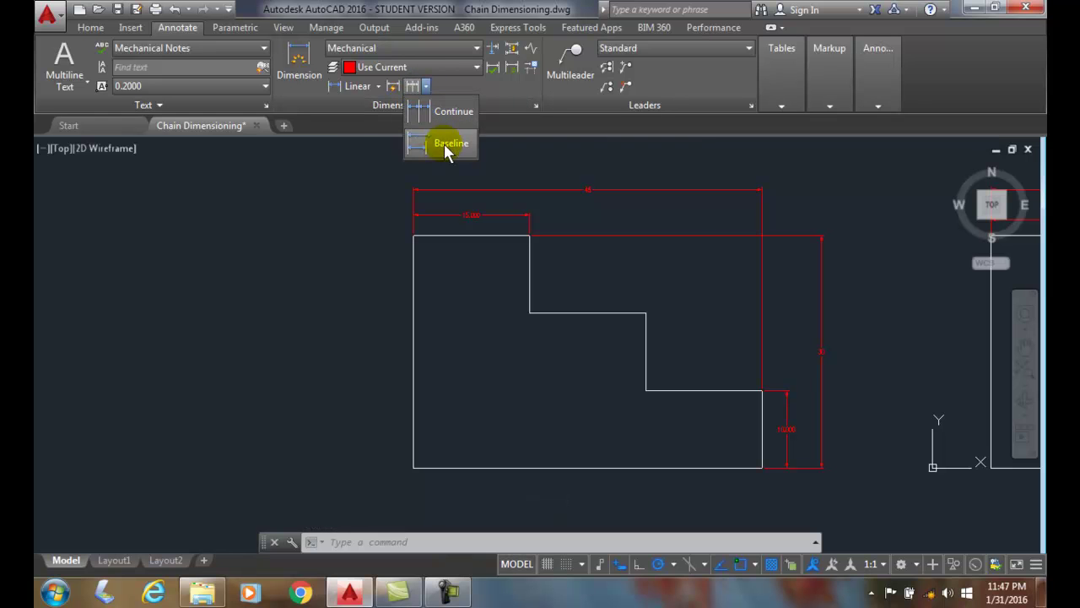
click(455, 112)
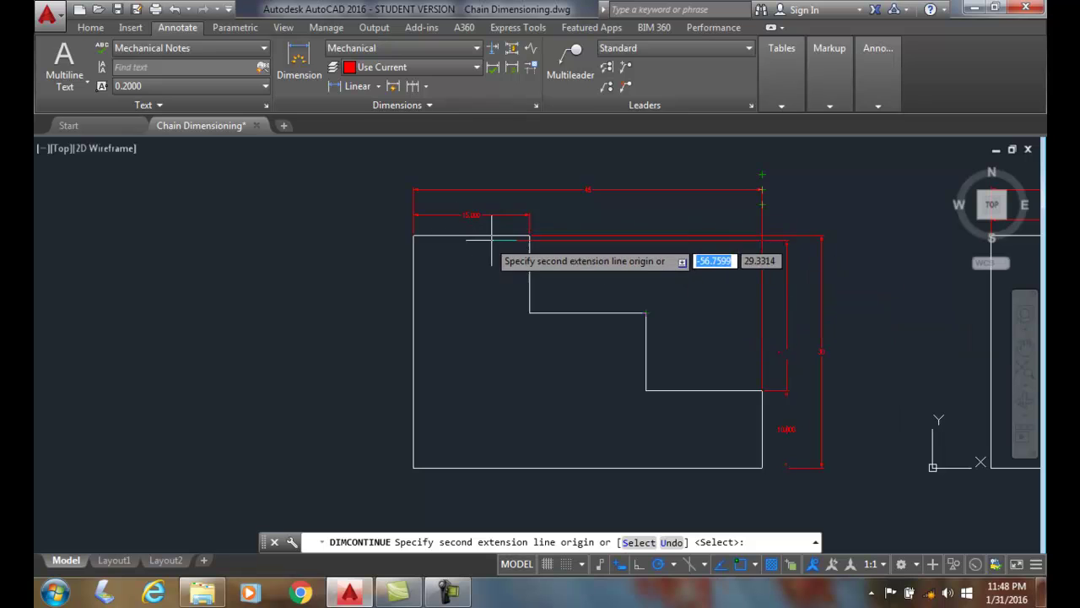
click(762, 466)
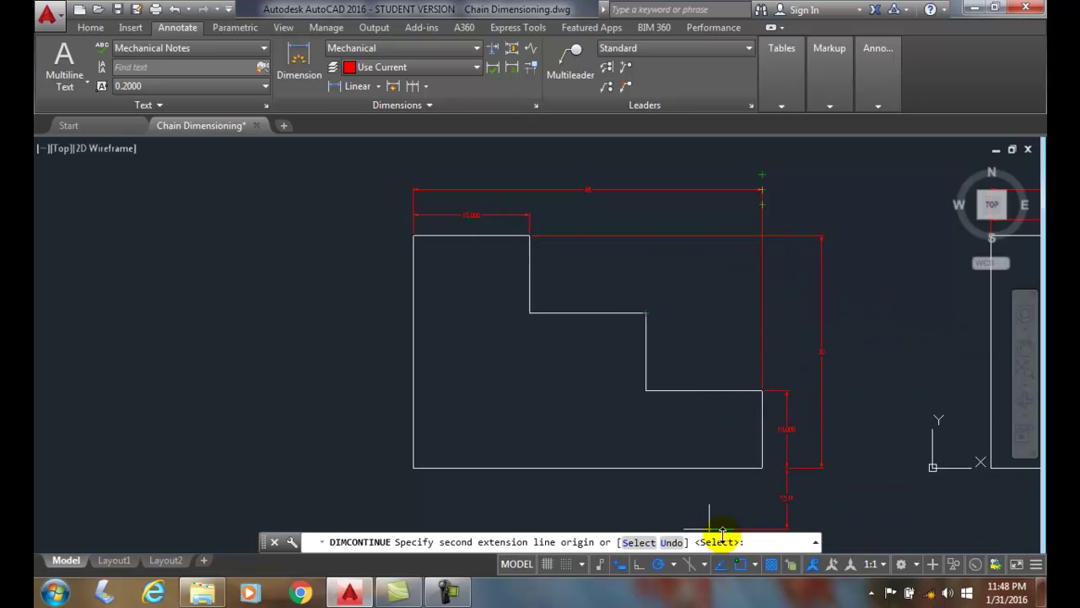
key(Return)
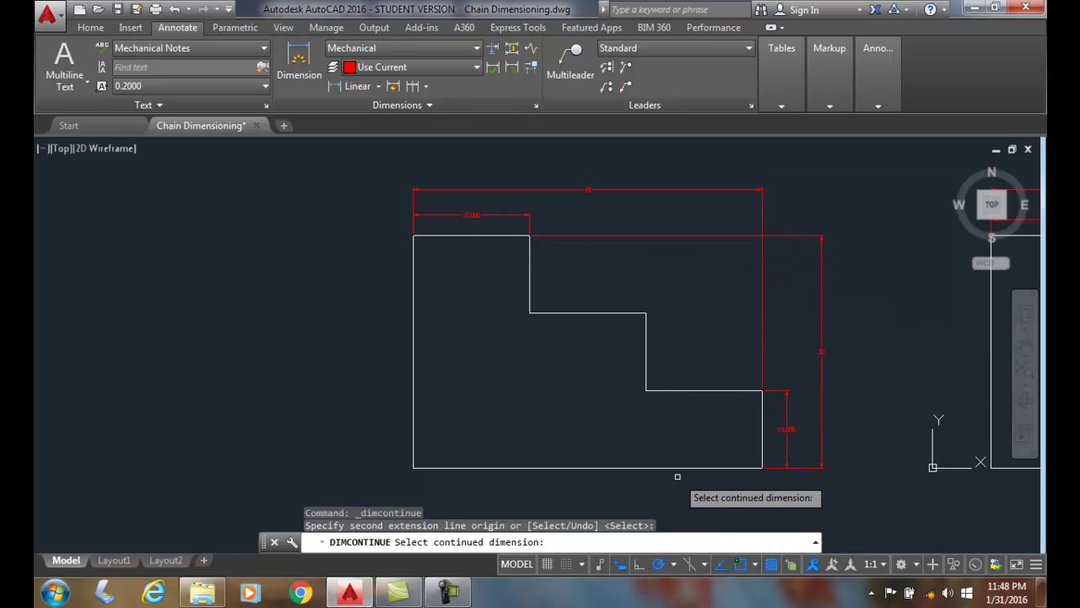
click(413, 226)
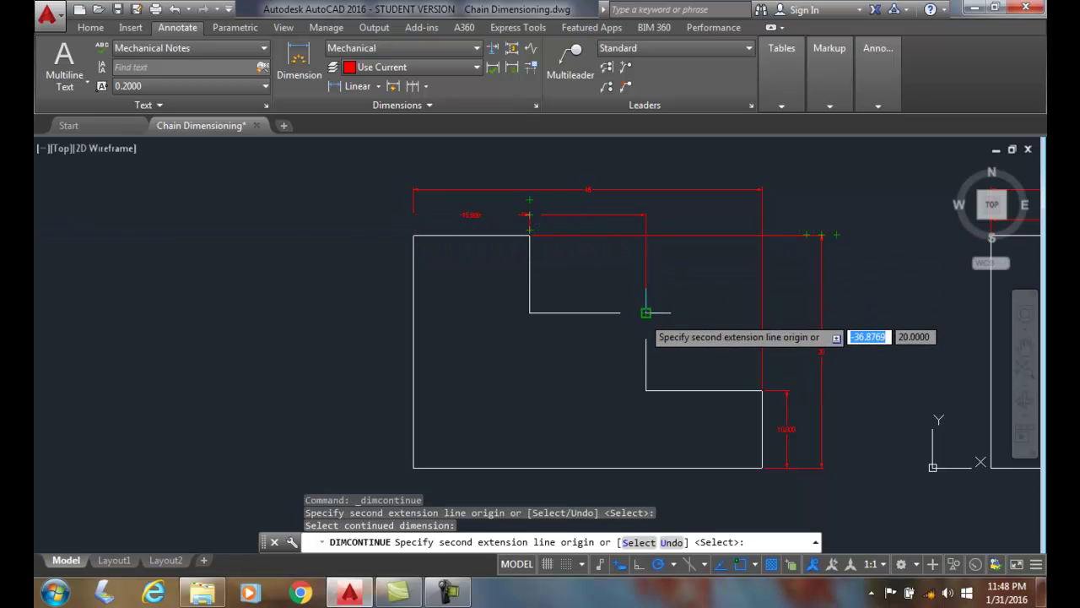
click(646, 312)
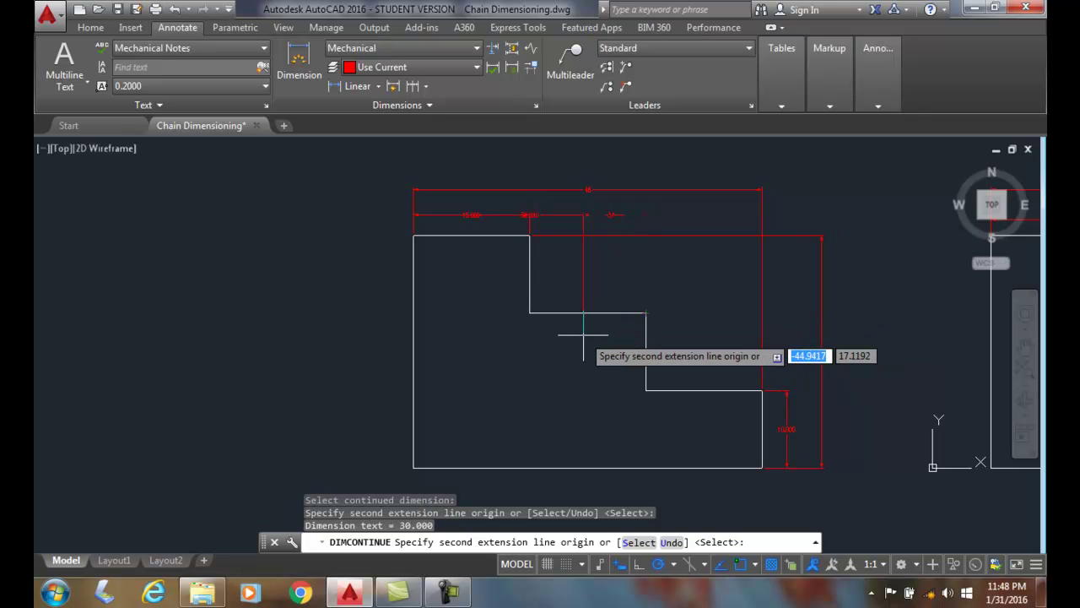
key(Return)
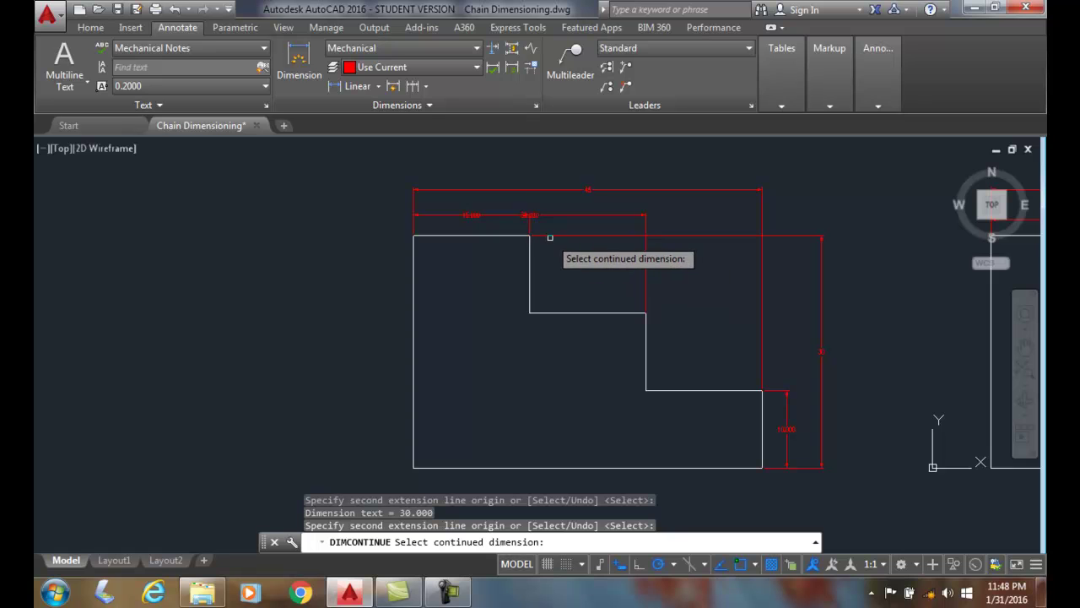
scroll(549, 238, up, 2)
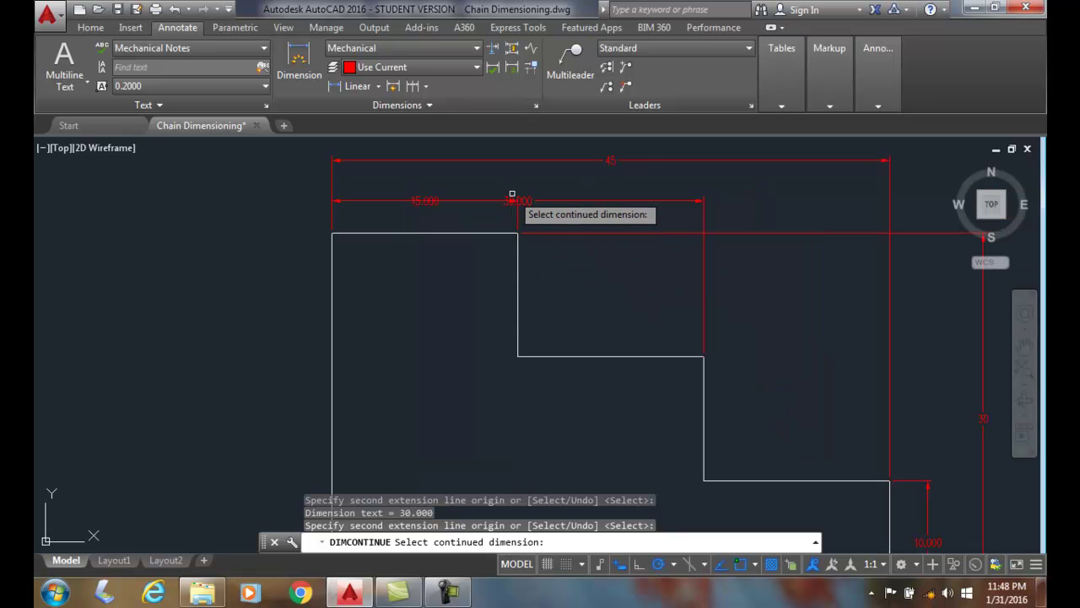
key(Escape)
key(Escape)
Step: Move the 30.000 dimension text to the middle of its dimension line
click(517, 201)
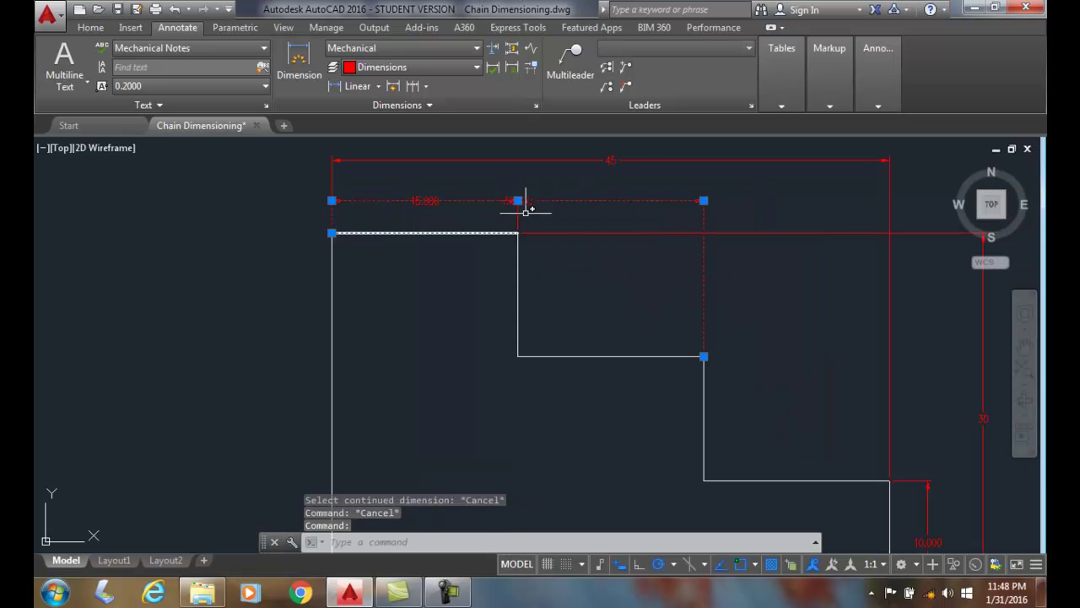
click(517, 200)
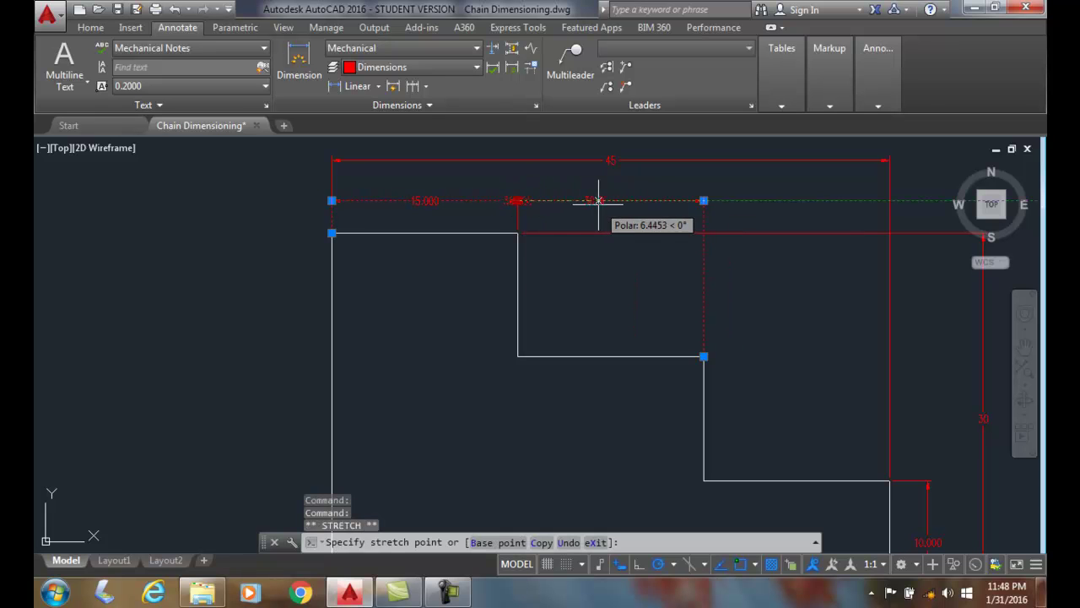
click(605, 201)
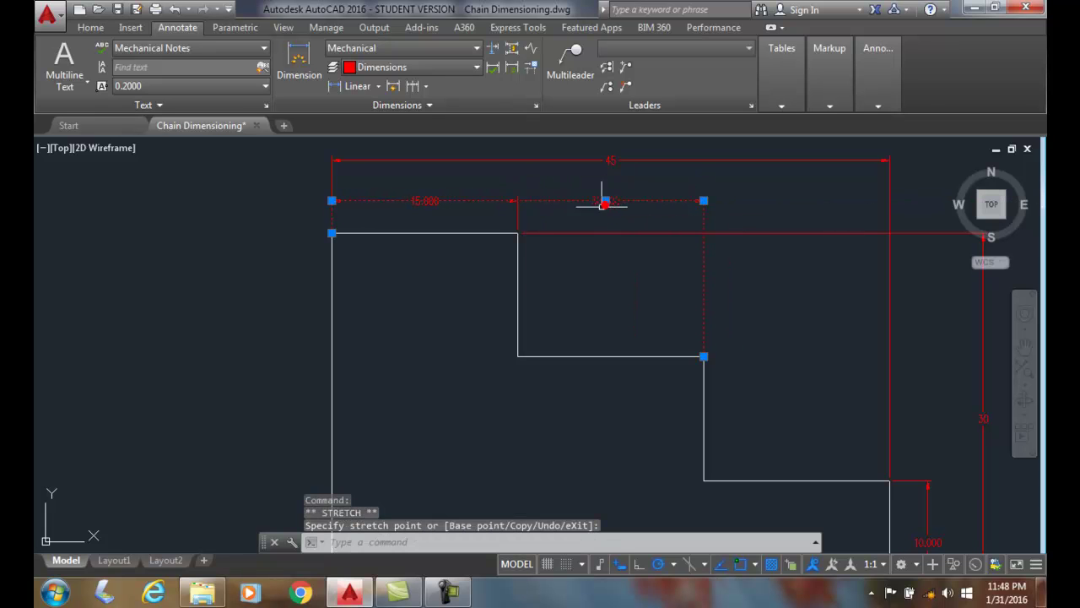
key(Escape)
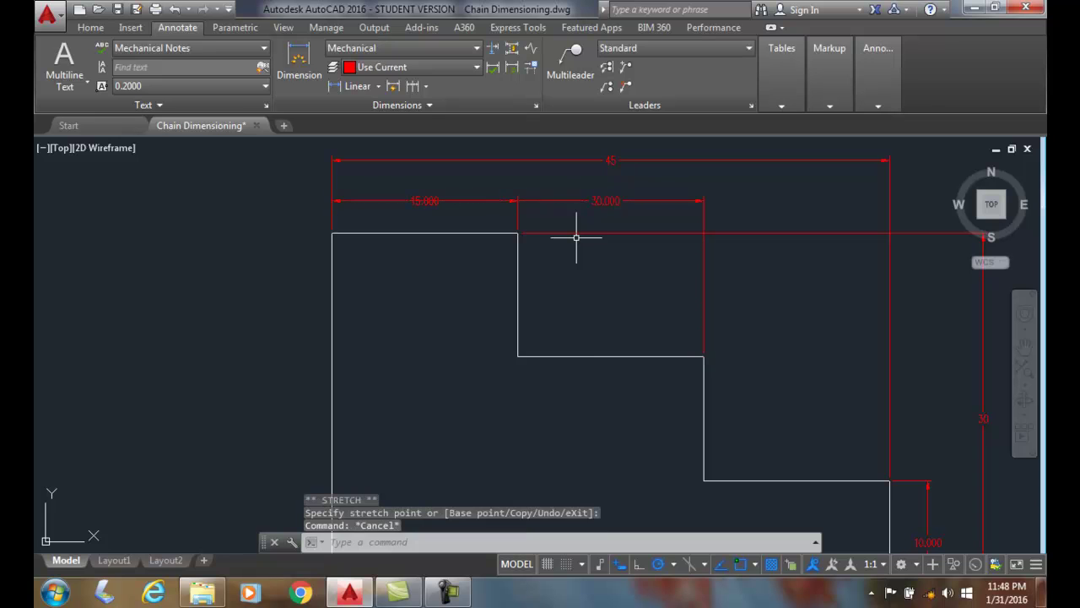
click(601, 200)
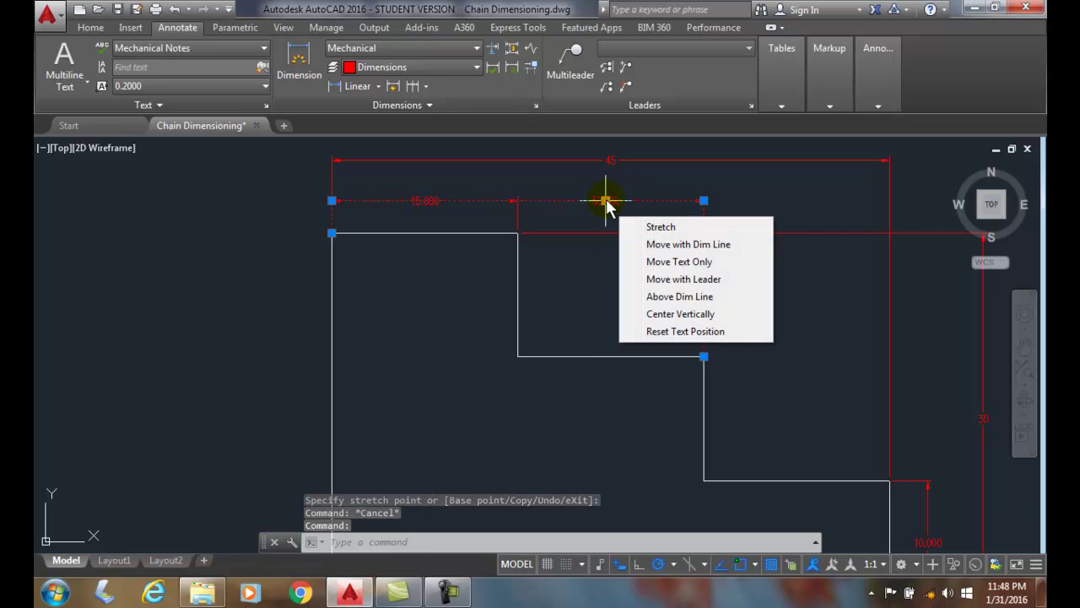
key(Escape)
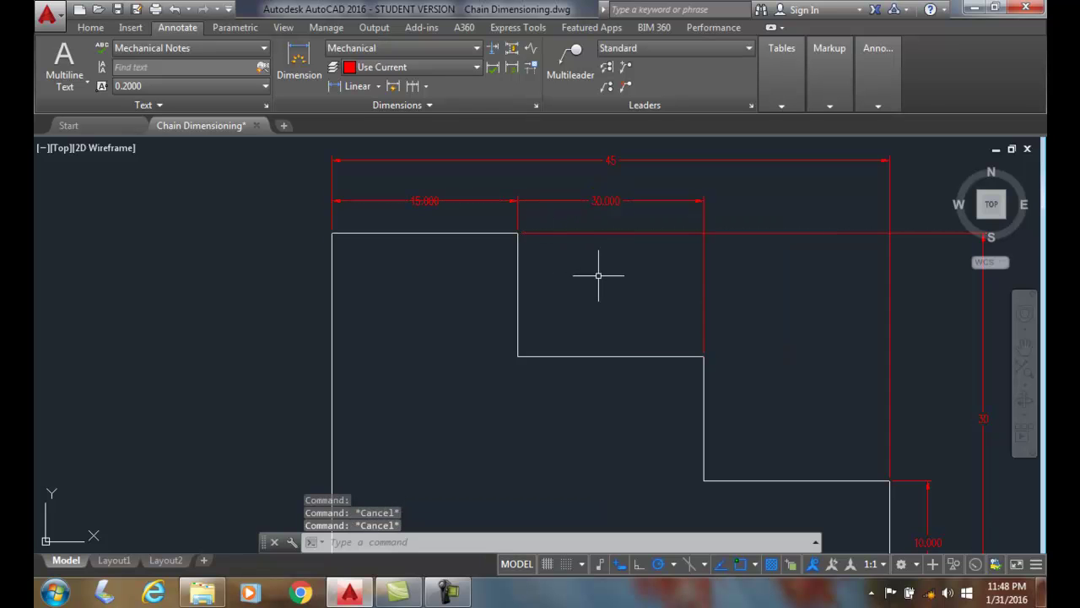
scroll(598, 275, down, 2)
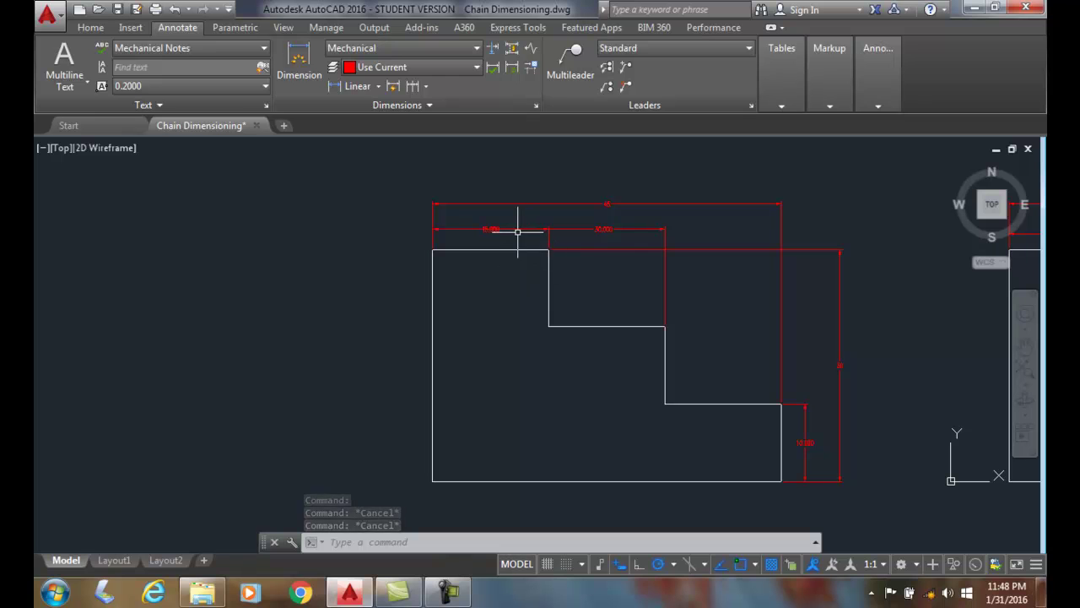
scroll(590, 318, up, 2)
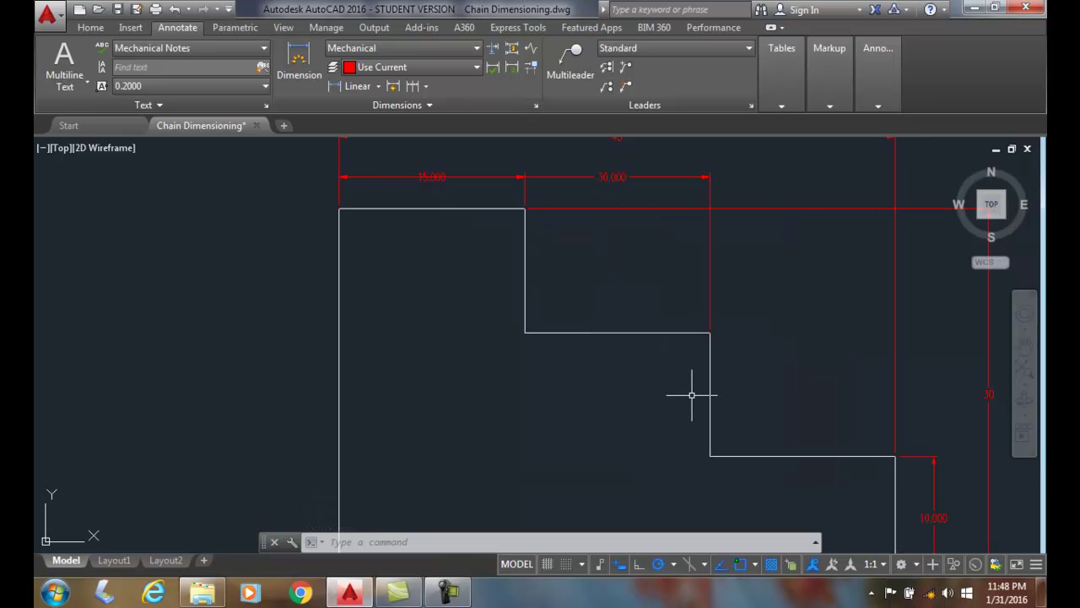
scroll(462, 219, down, 2)
scroll(517, 235, up, 2)
scroll(692, 430, down, 2)
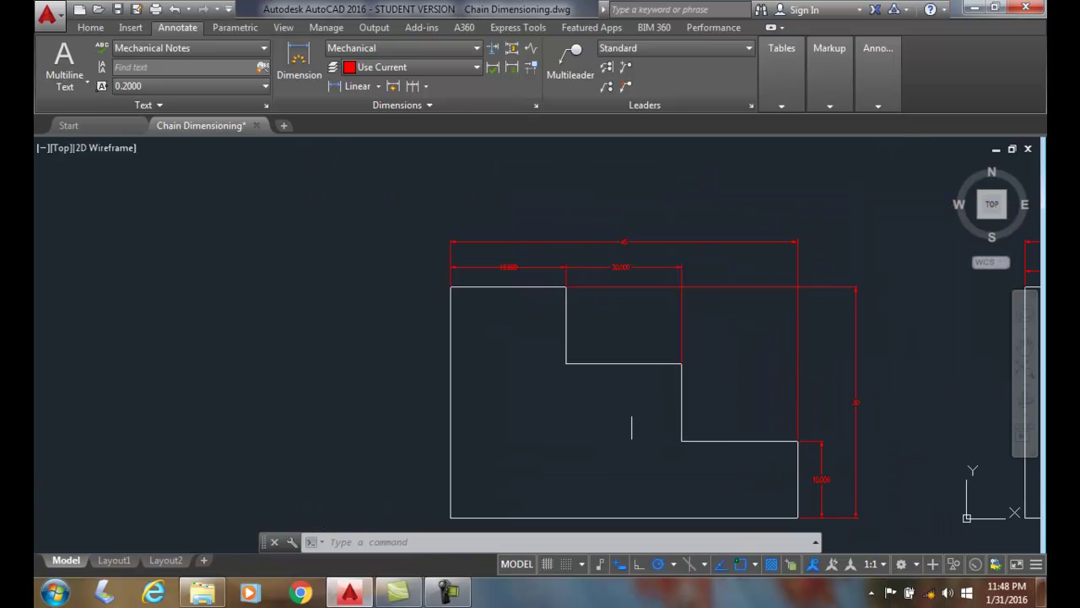
middle_drag(583, 395, 565, 364)
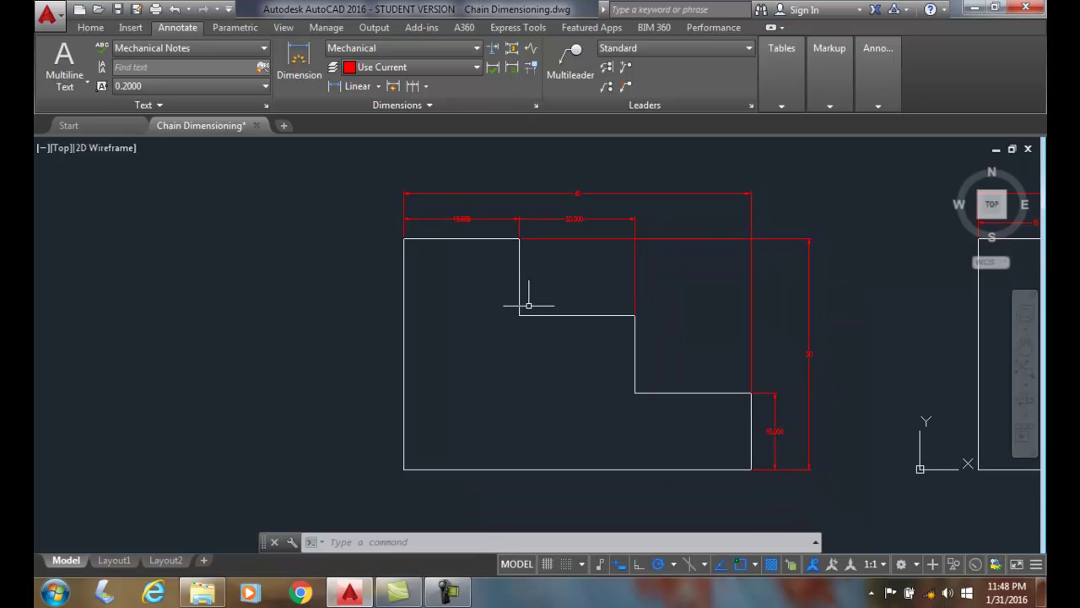
Step: Continue from the bottom 10.000 dimension with another 10.000 up to the middle step corner
key(Escape)
key(Escape)
key(Escape)
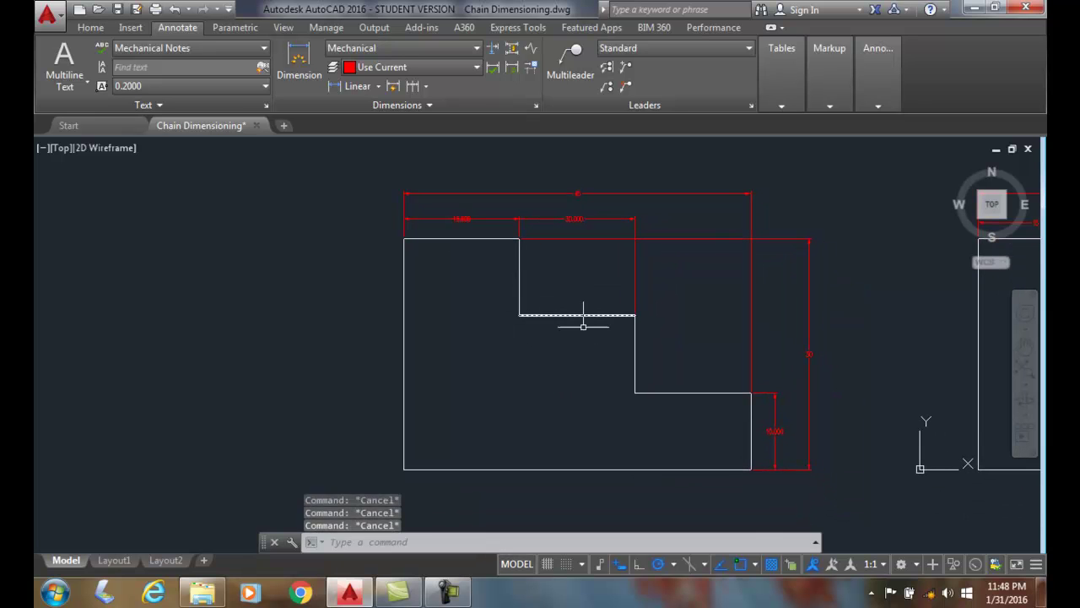
click(299, 67)
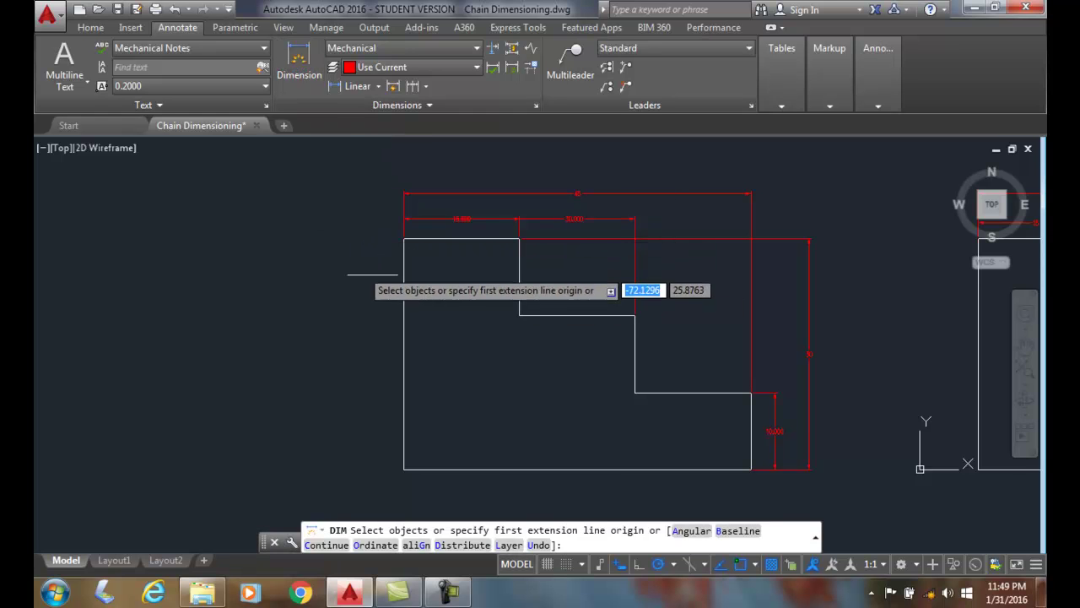
click(326, 546)
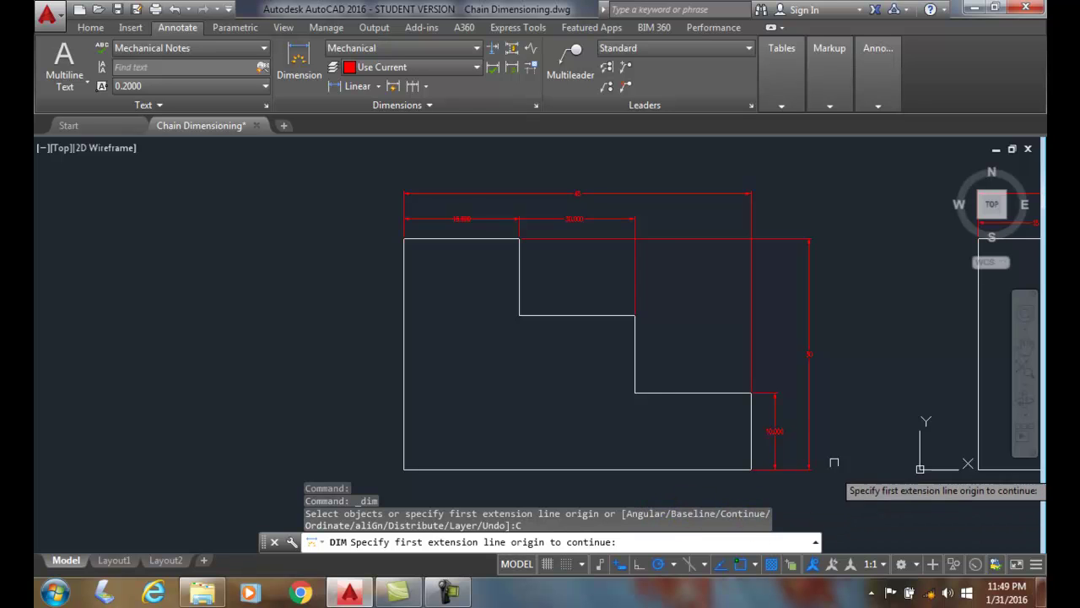
click(762, 392)
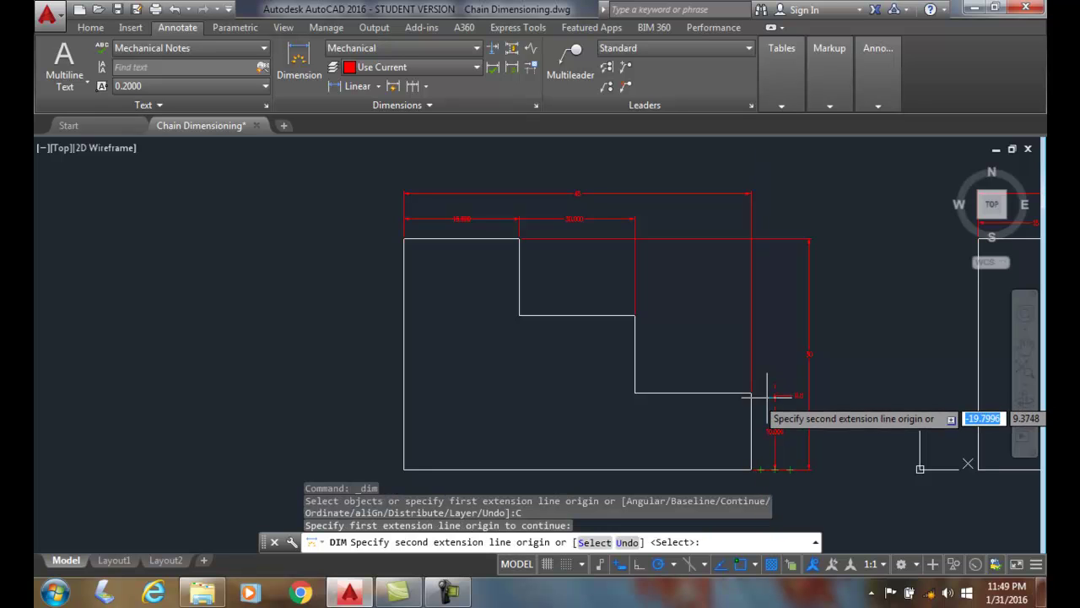
click(635, 314)
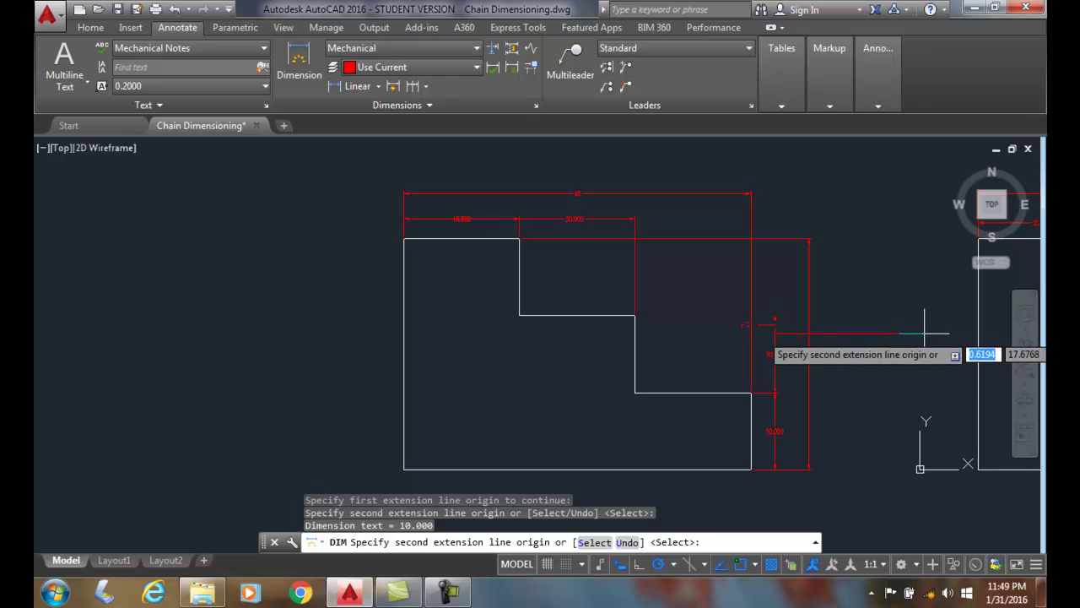
key(Return)
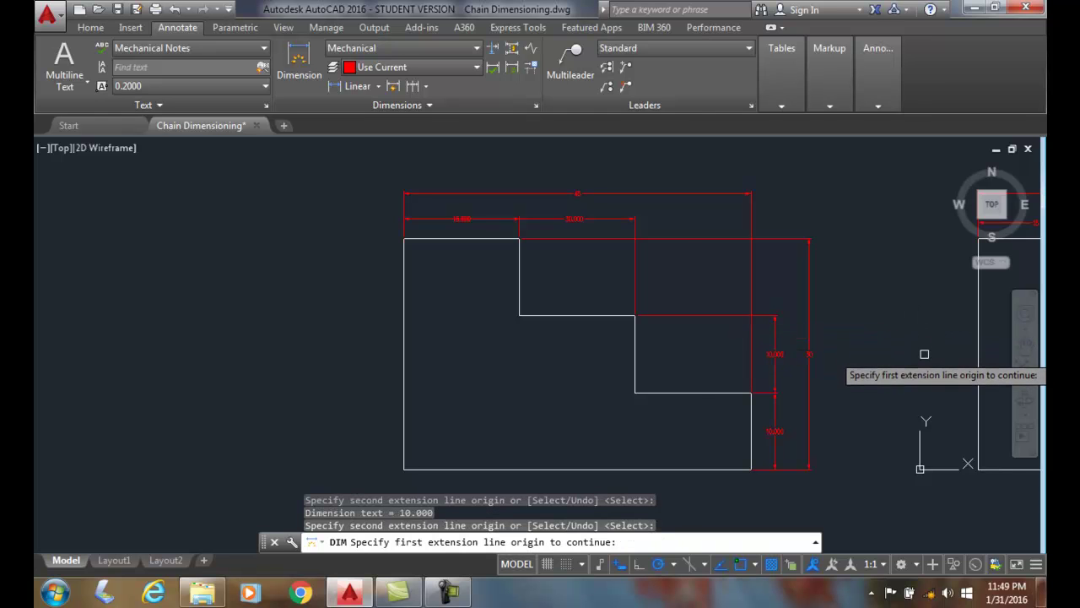
key(Escape)
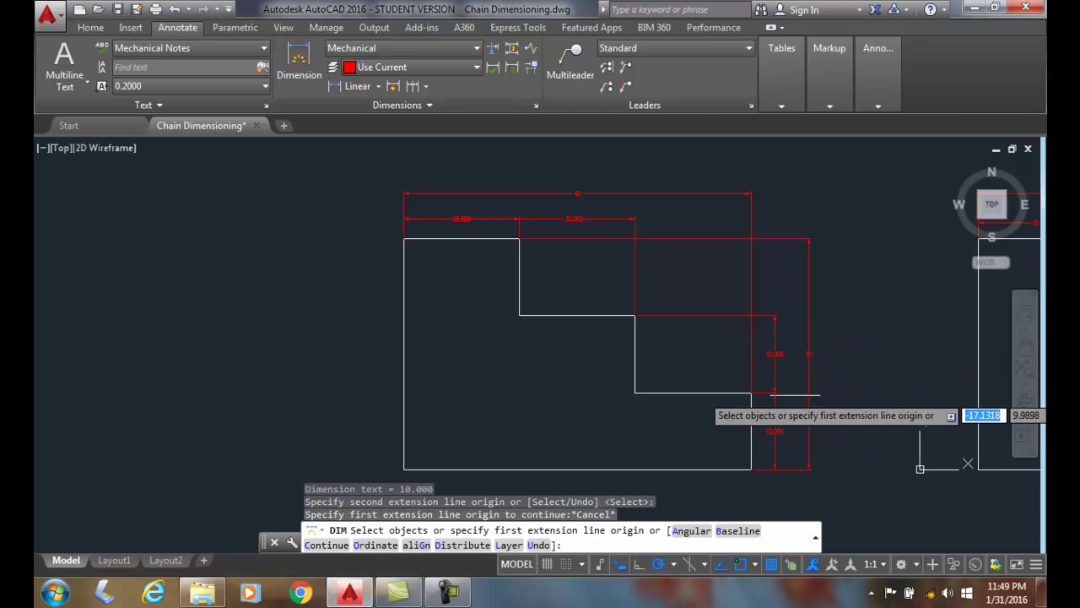
key(Escape)
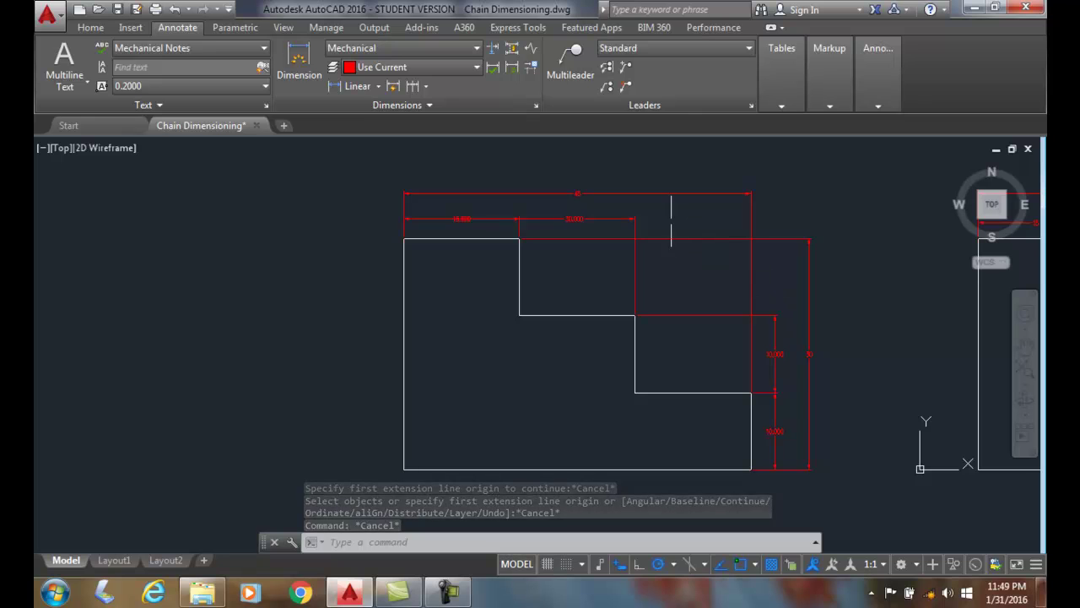
Step: Continue the right-side chain with a third 10.000 dimension up to the top corner
click(289, 52)
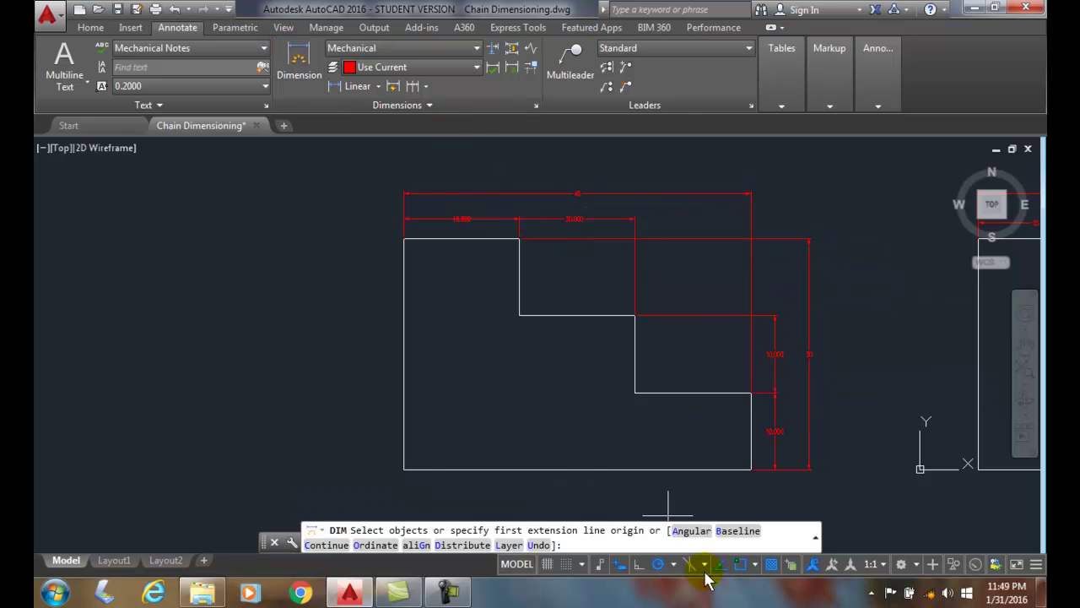
click(314, 545)
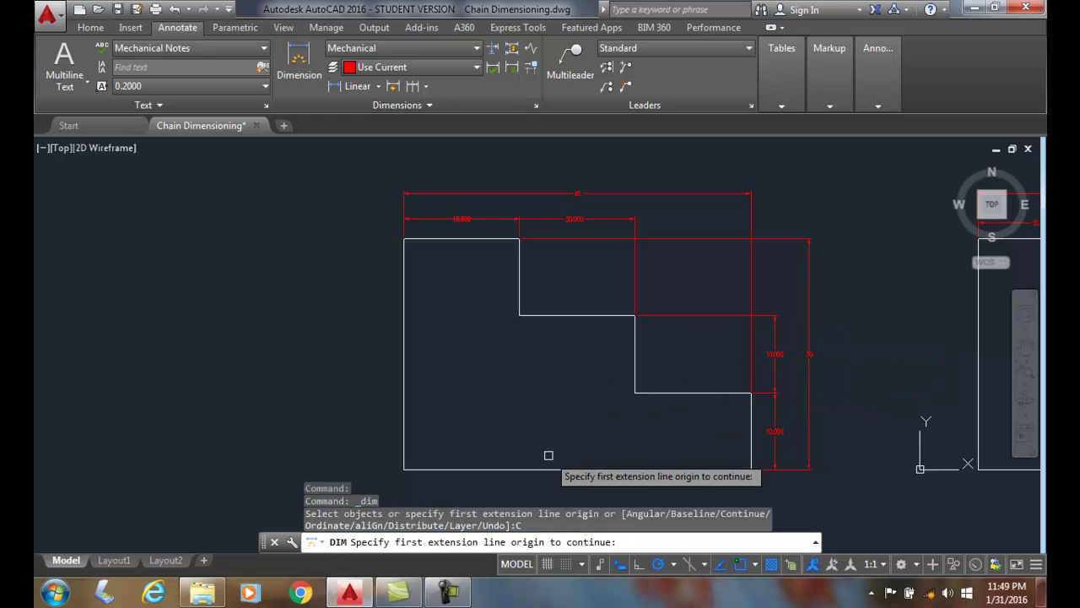
click(734, 306)
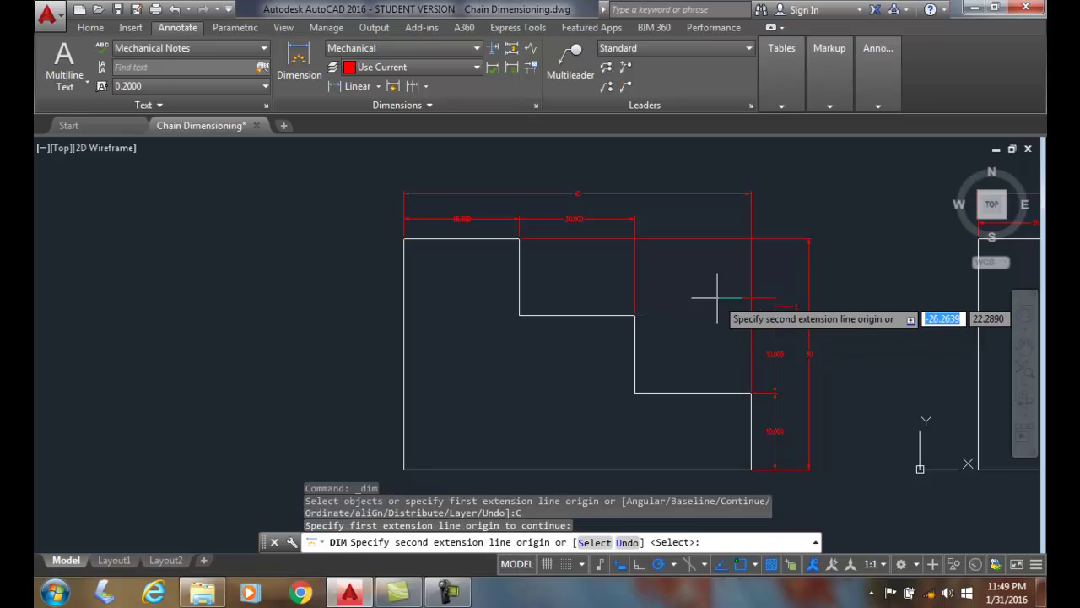
click(519, 238)
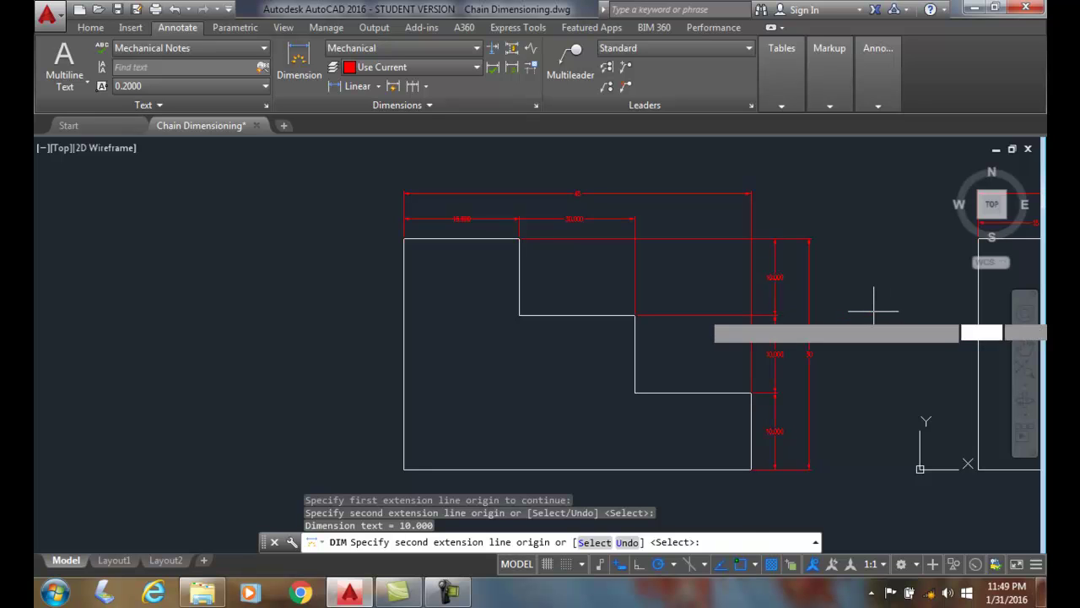
key(Escape)
key(Escape)
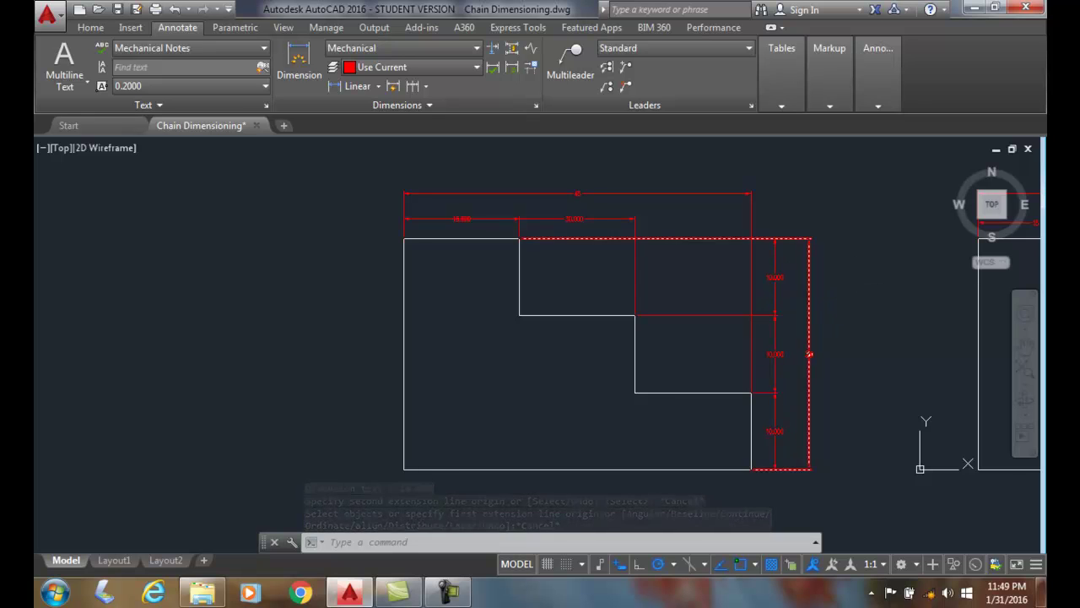
Step: Edit the top 10.000 dimension's text to read '10.000 REF.'
click(772, 278)
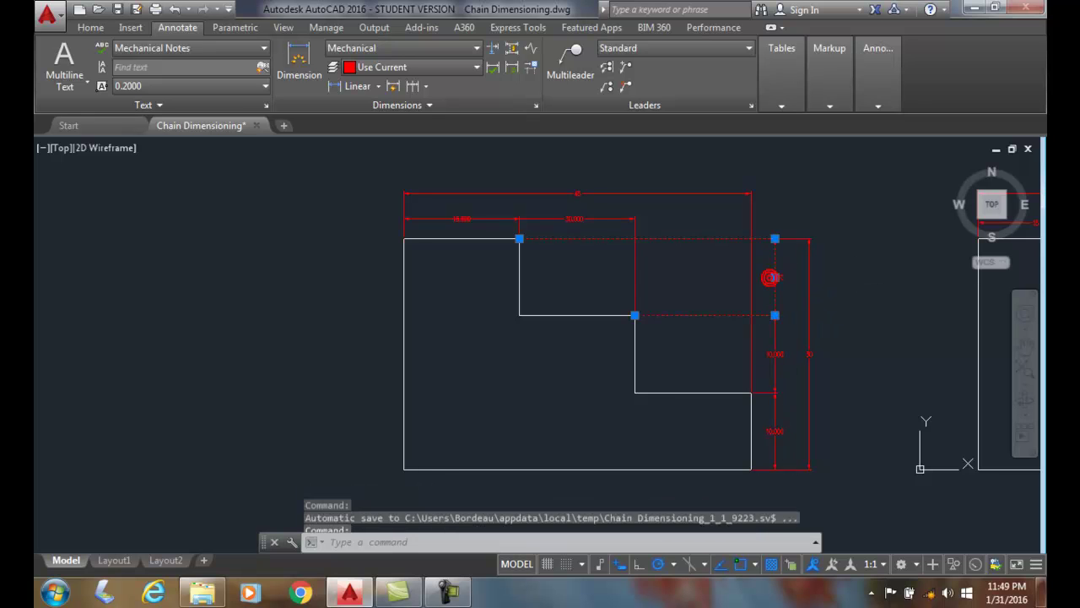
double_click(771, 278)
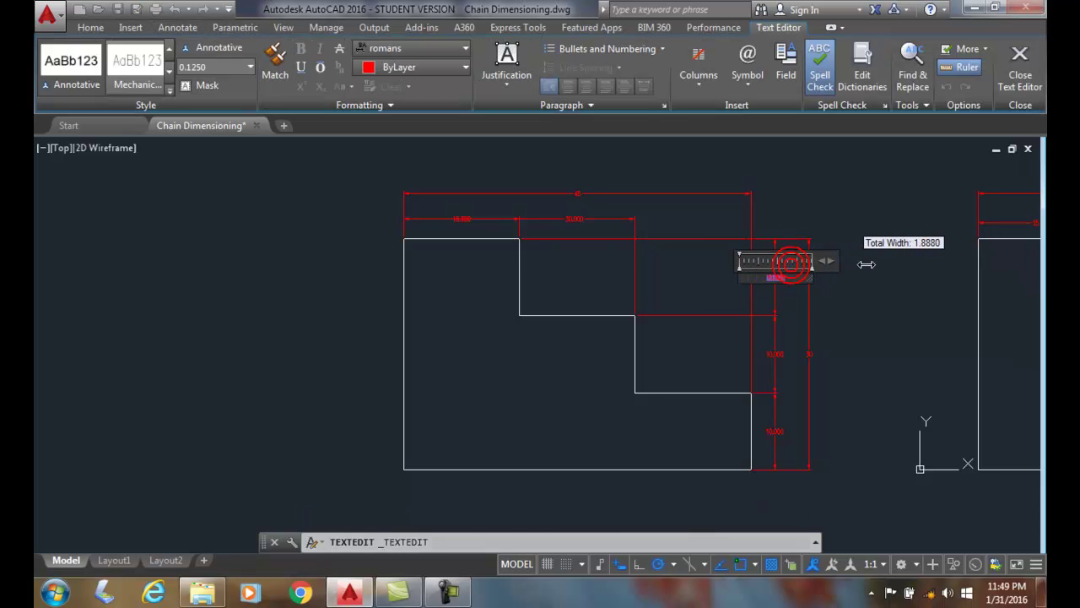
drag(867, 264, 889, 267)
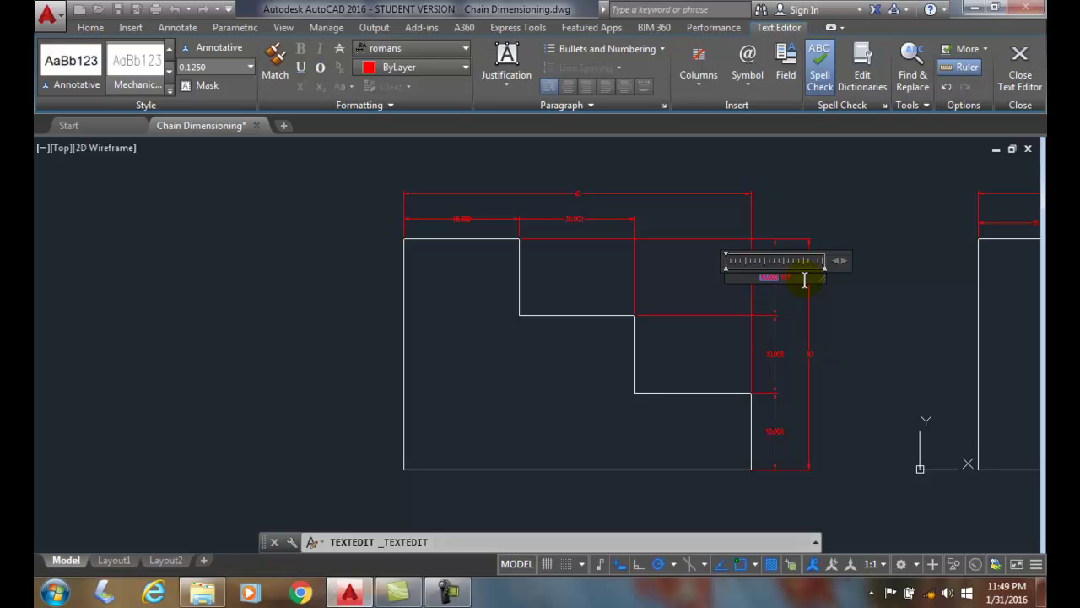
click(1019, 80)
scroll(848, 310, up, 4)
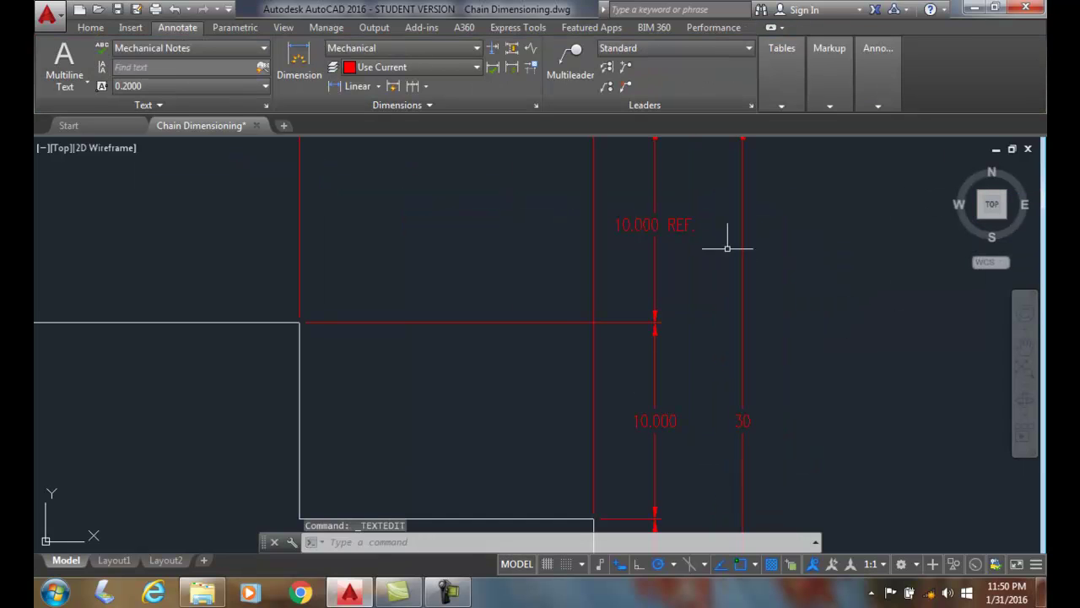
scroll(677, 251, down, 2)
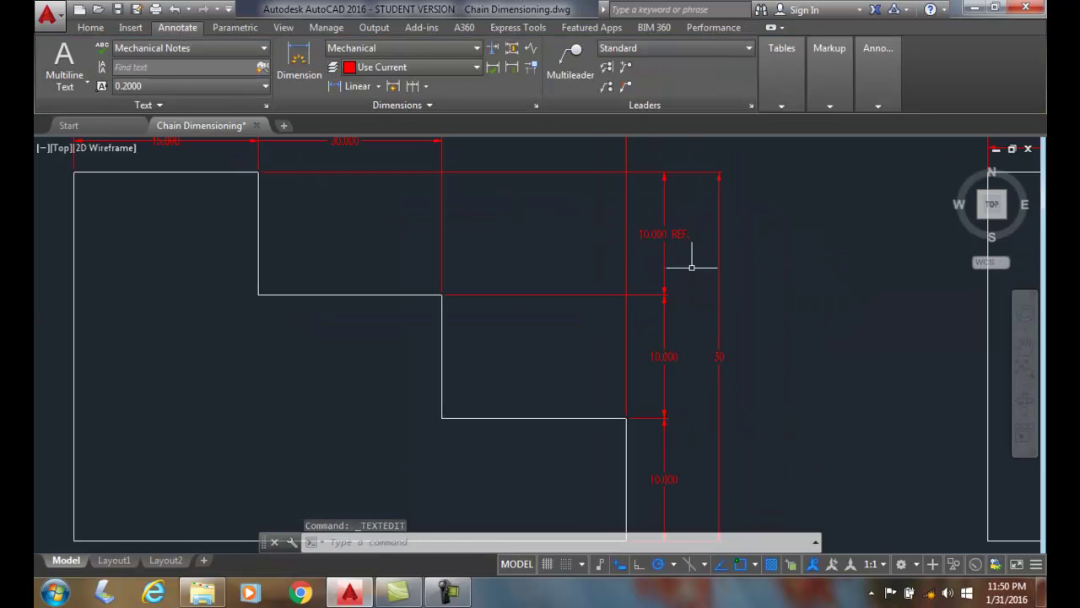
scroll(691, 266, down, 2)
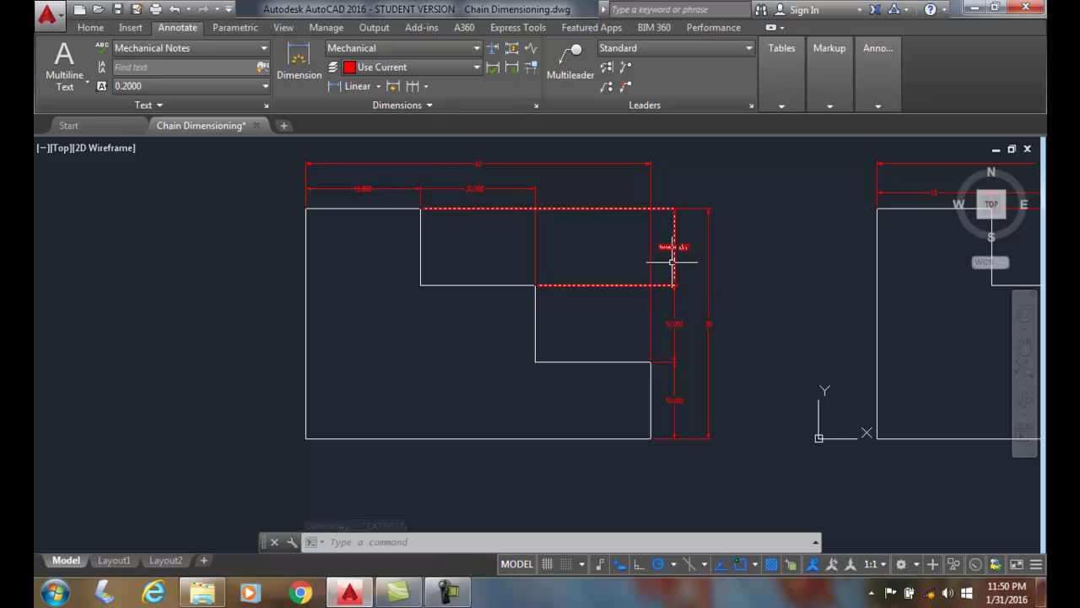
scroll(670, 268, up, 2)
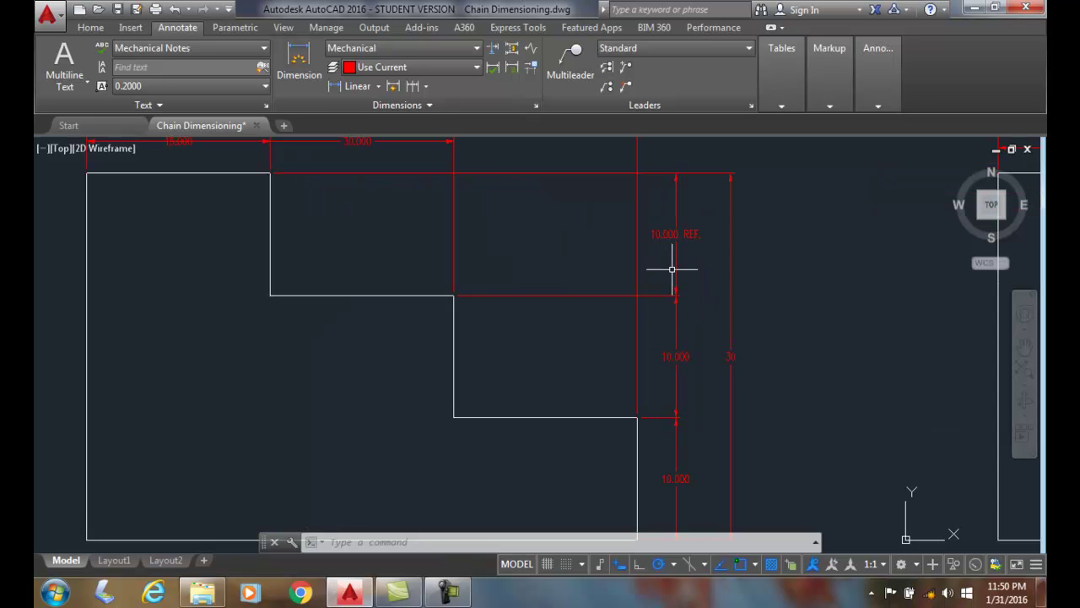
scroll(671, 269, down, 2)
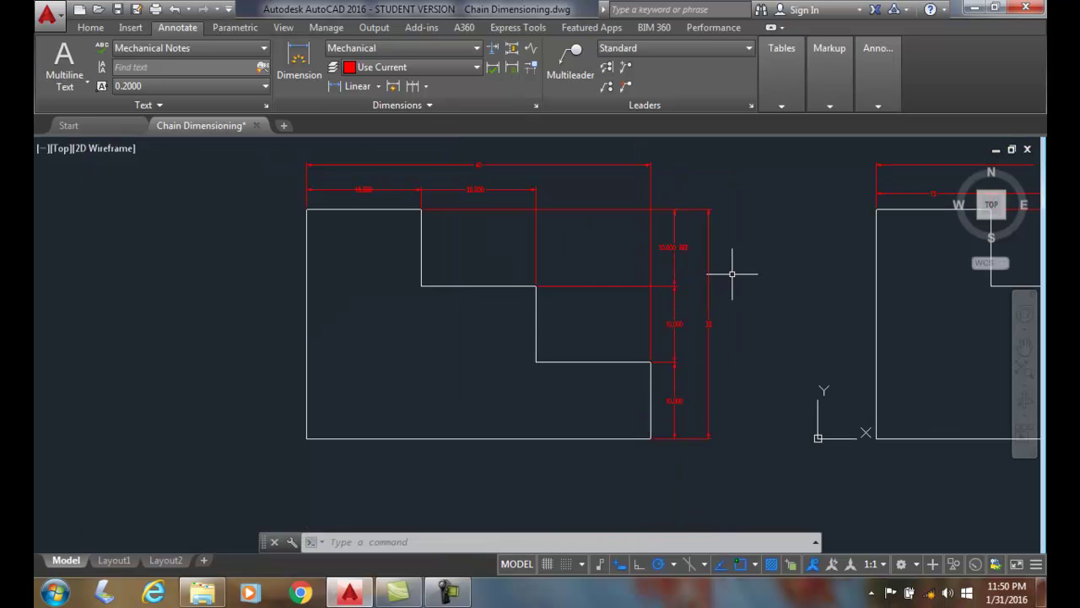
middle_drag(755, 301, 275, 314)
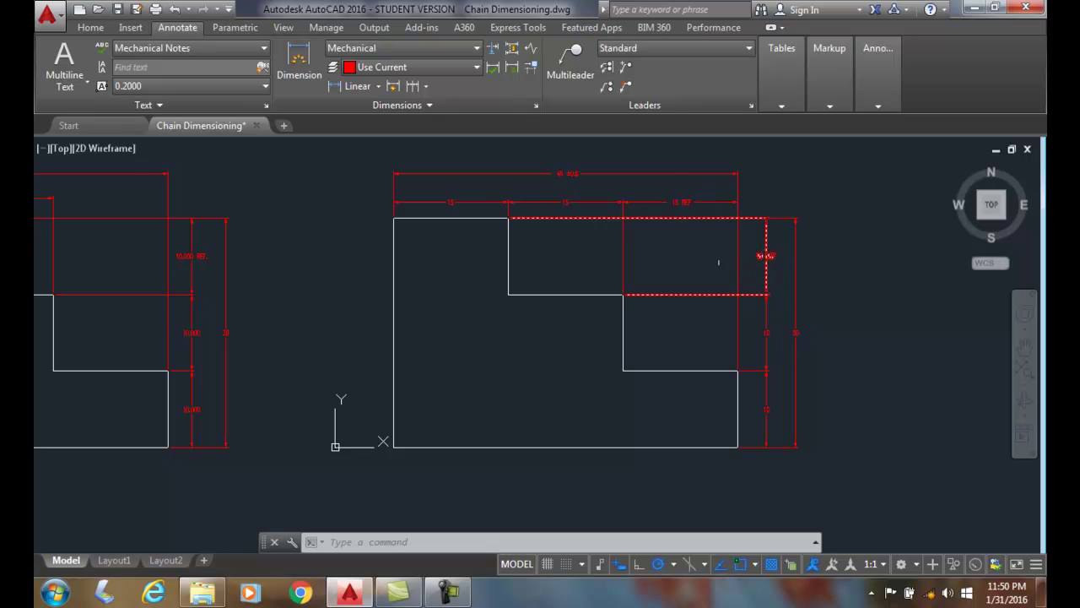
scroll(362, 277, down, 2)
mouse_move(361, 277)
middle_down()
mouse_move(349, 278)
mouse_move(578, 285)
mouse_move(585, 296)
mouse_move(651, 289)
middle_up()
scroll(591, 291, up, 2)
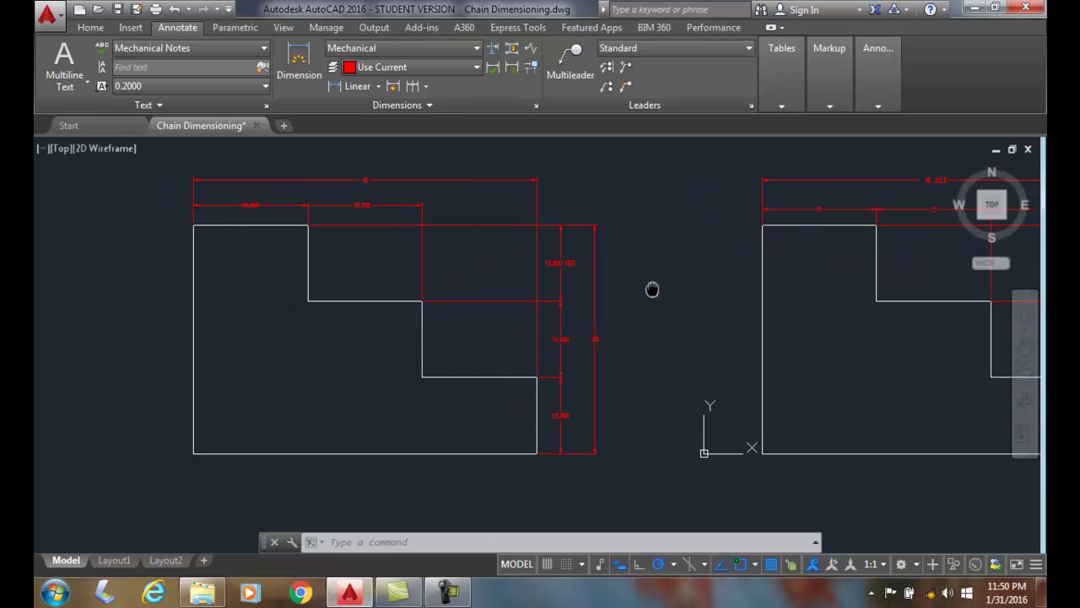
scroll(646, 287, up, 2)
Step: Delete the 10.000 REF dimension from the right-side chain
key(Escape)
key(Escape)
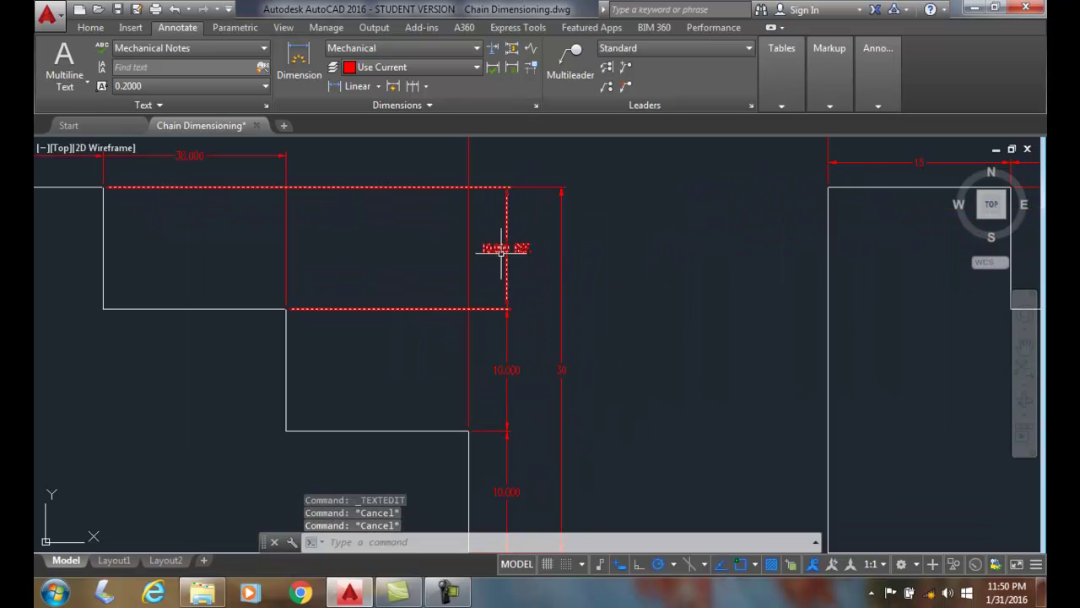
click(502, 246)
key(Delete)
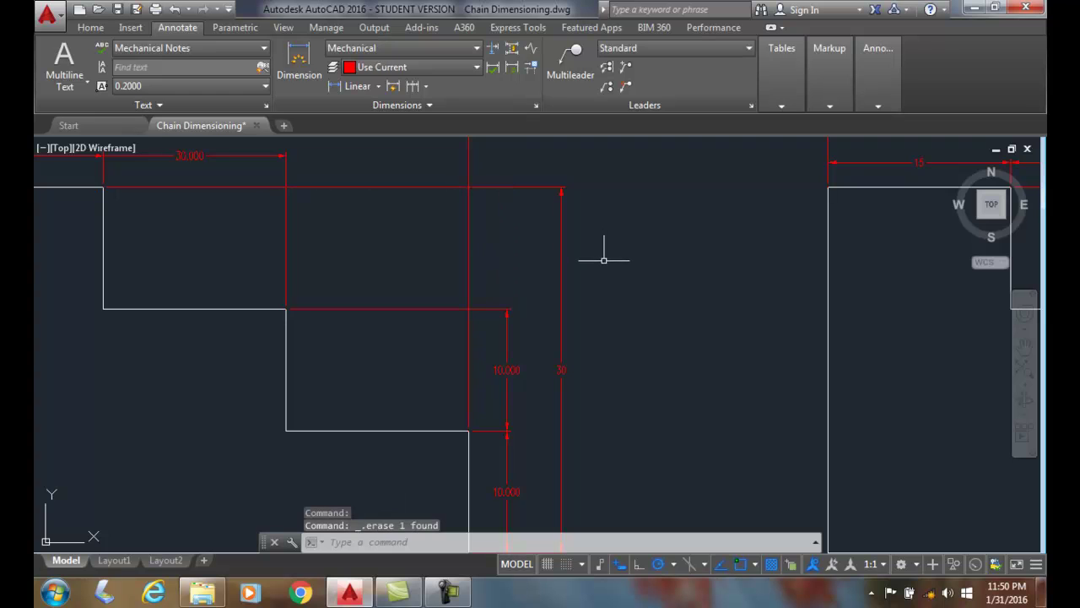
scroll(602, 264, down, 4)
scroll(601, 264, up, 2)
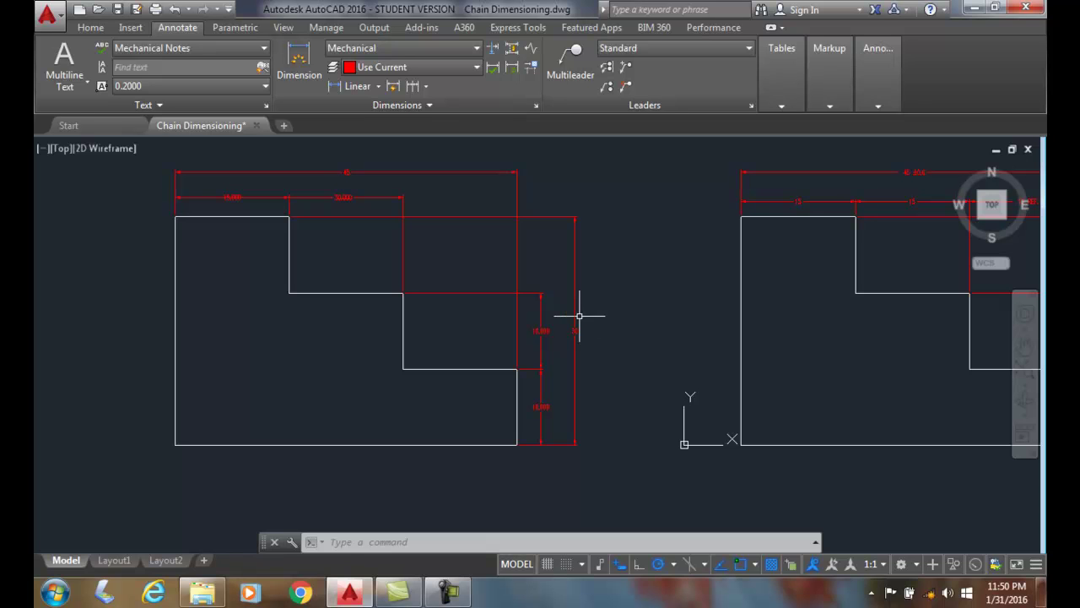
click(545, 297)
key(Delete)
key(Escape)
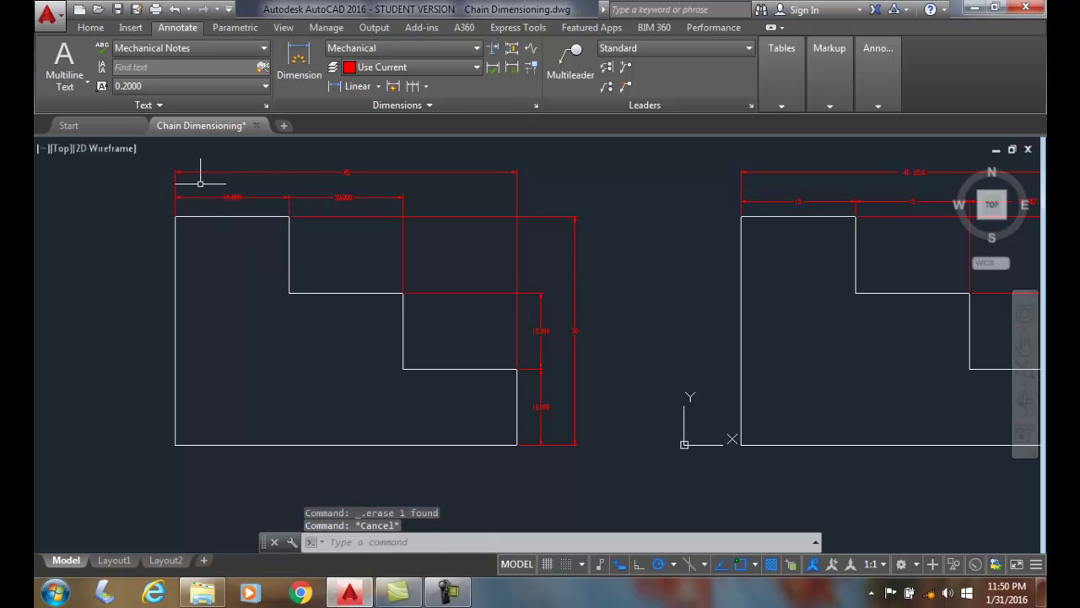